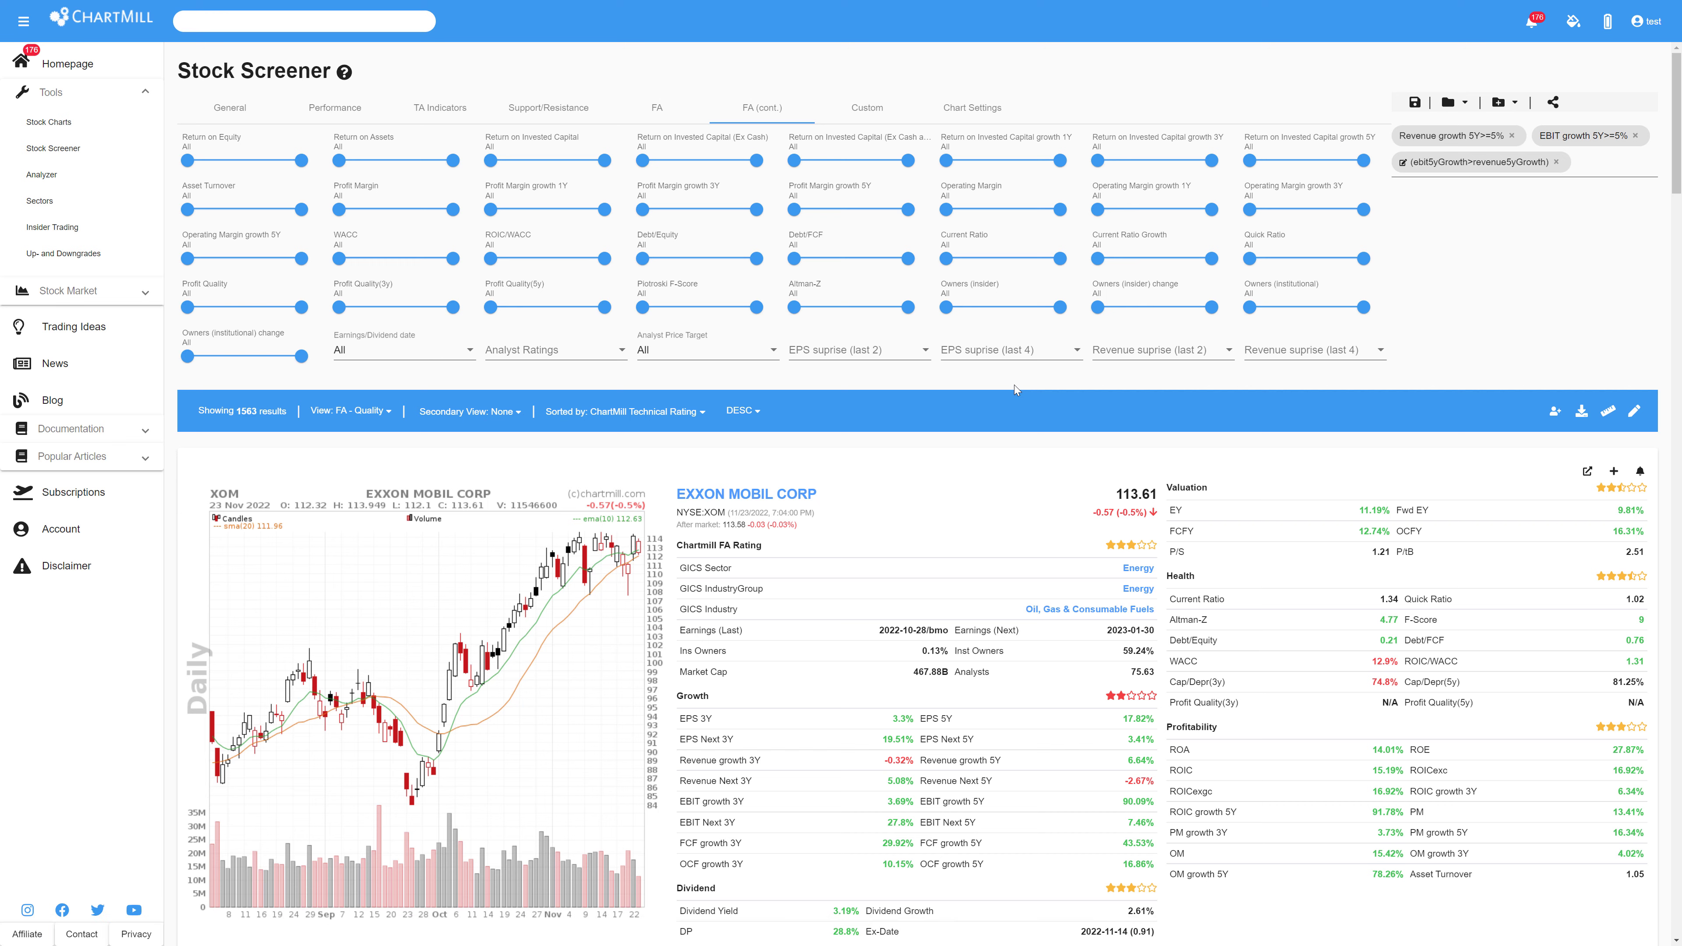
- Start a custom filter expression with the property EBIT growth 5Y as its left-hand side
click(864, 112)
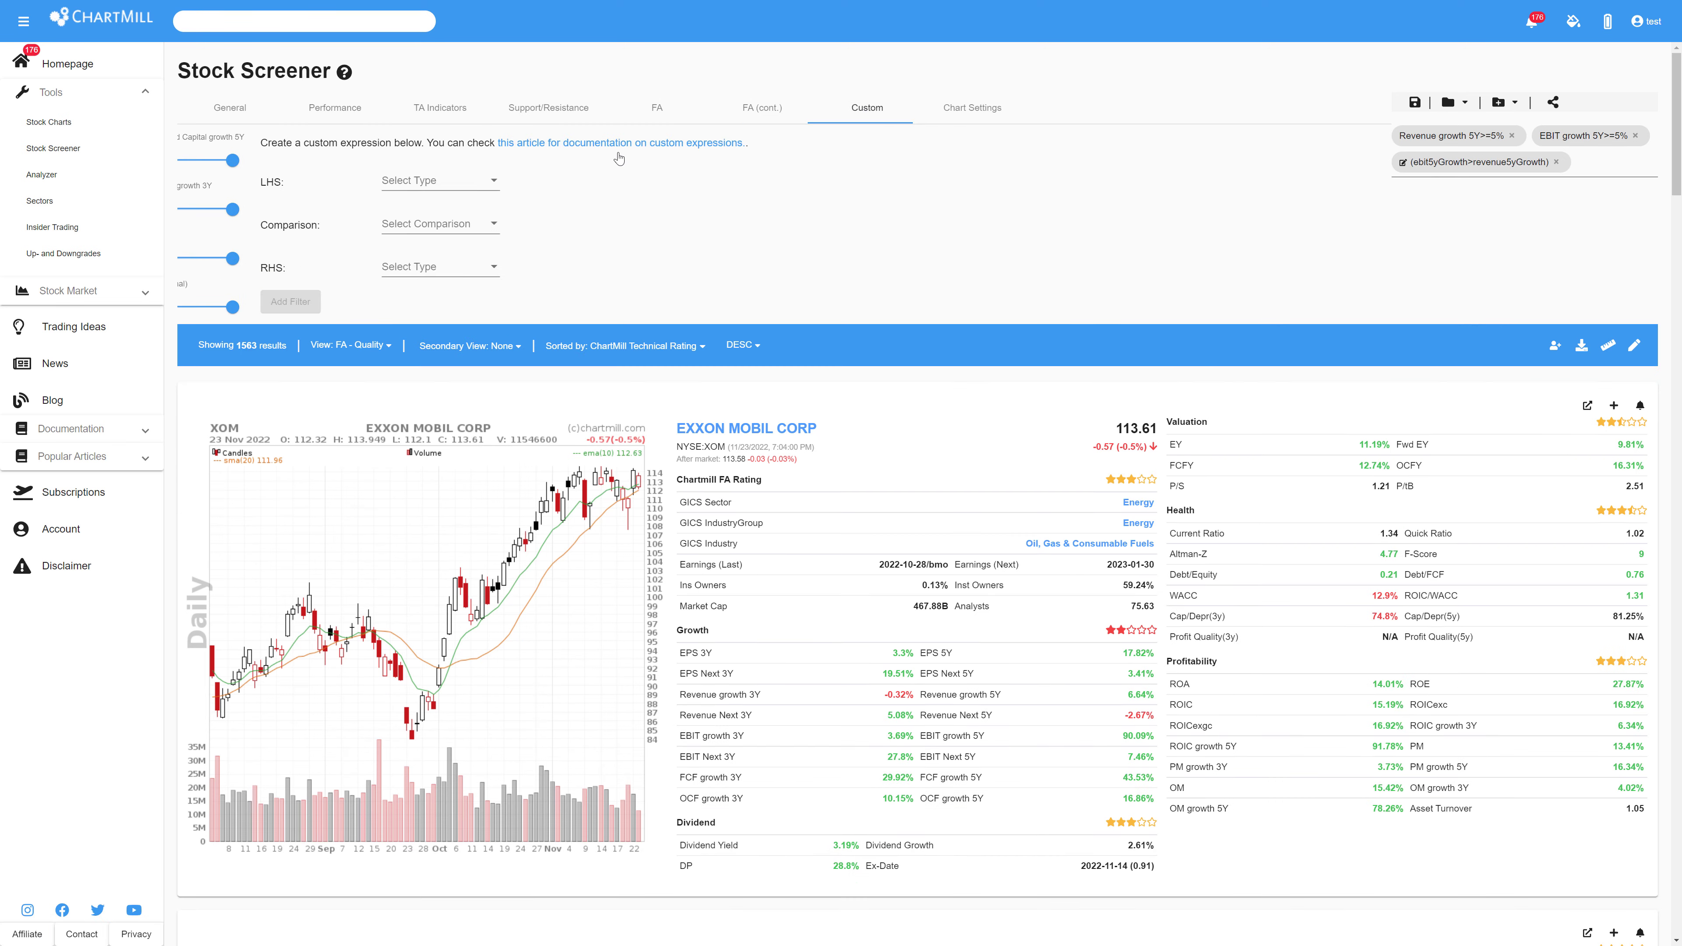
click(357, 185)
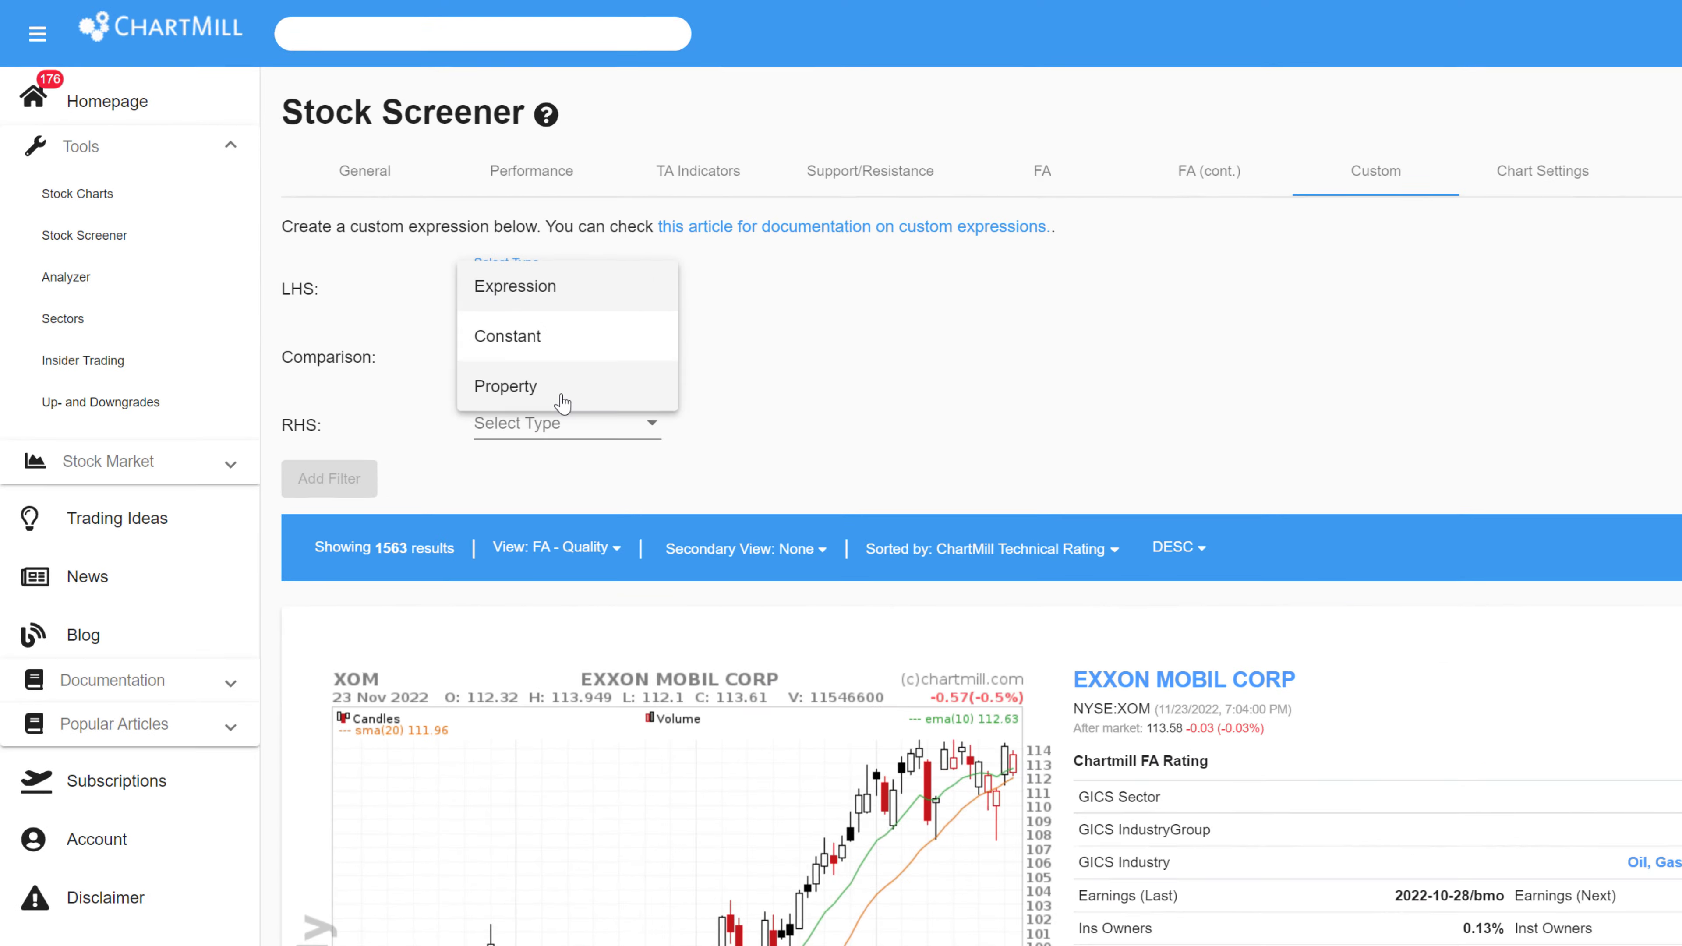
click(562, 386)
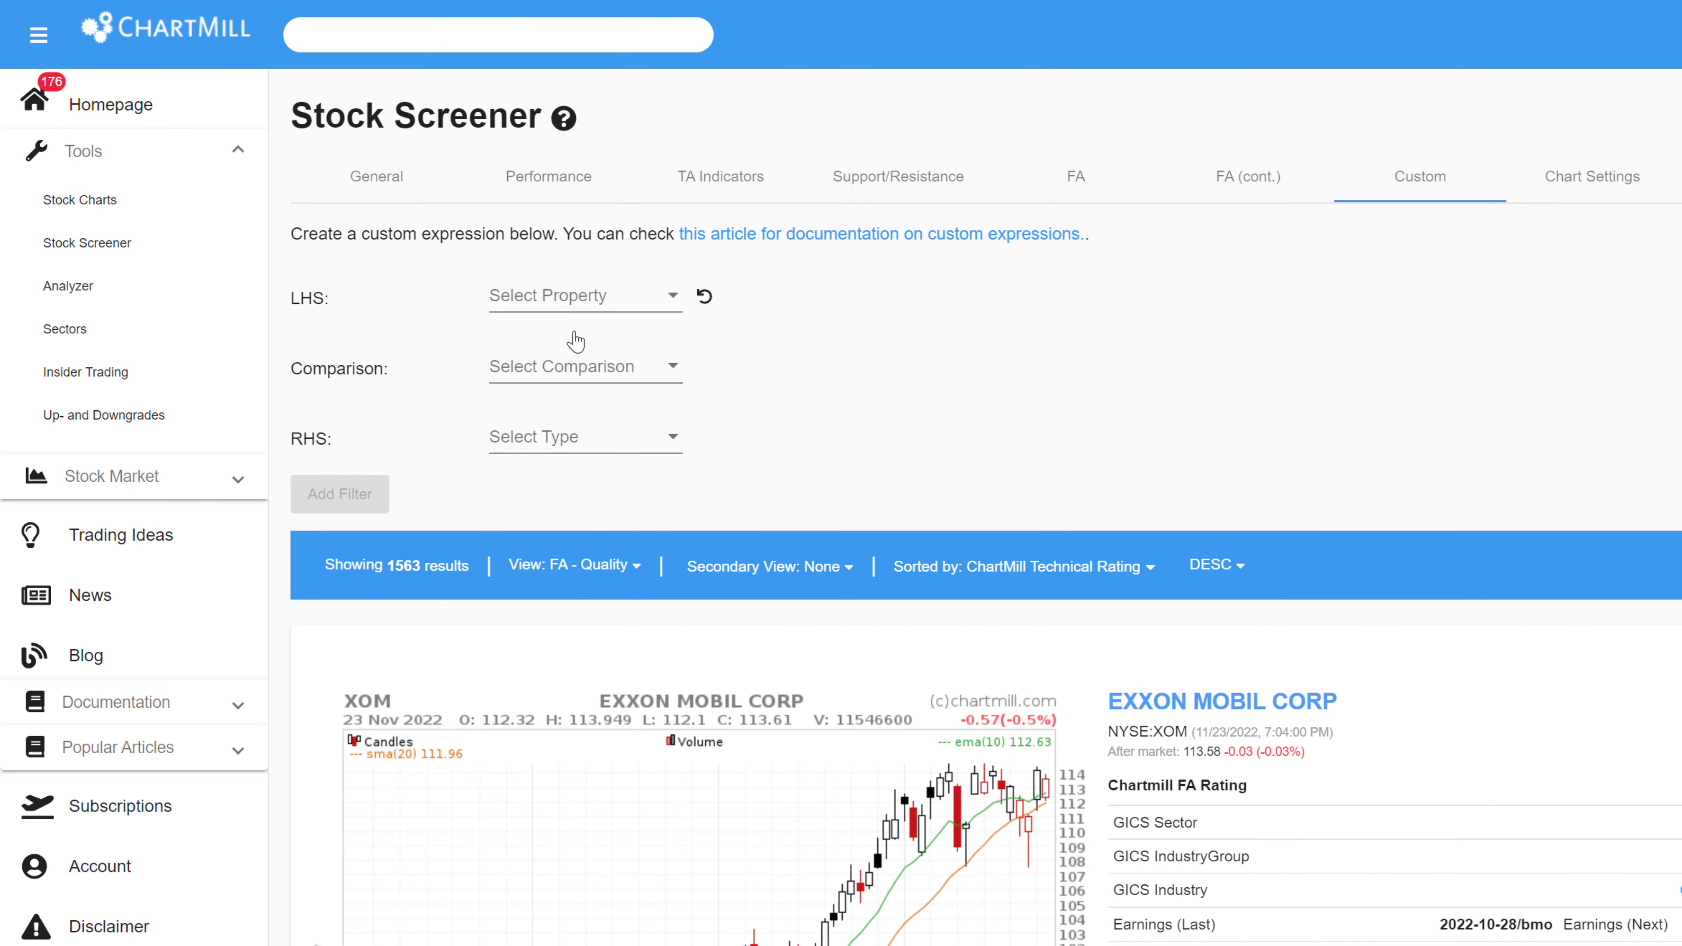
click(557, 287)
click(547, 329)
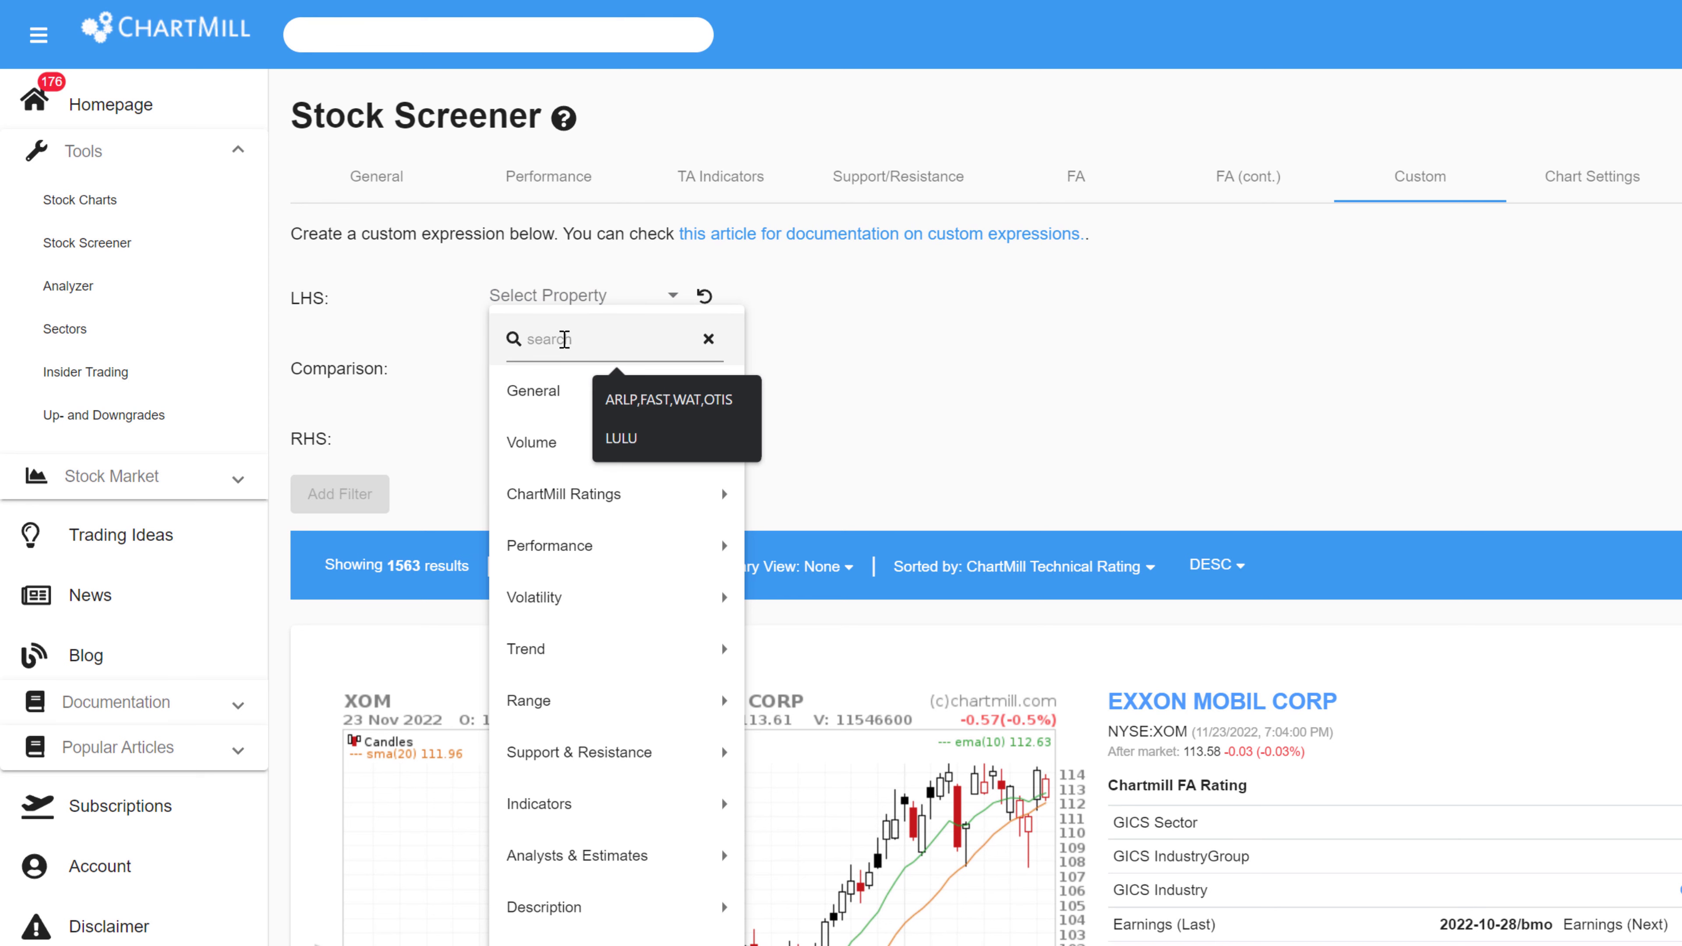
text(ebit)
mouse_move(579, 450)
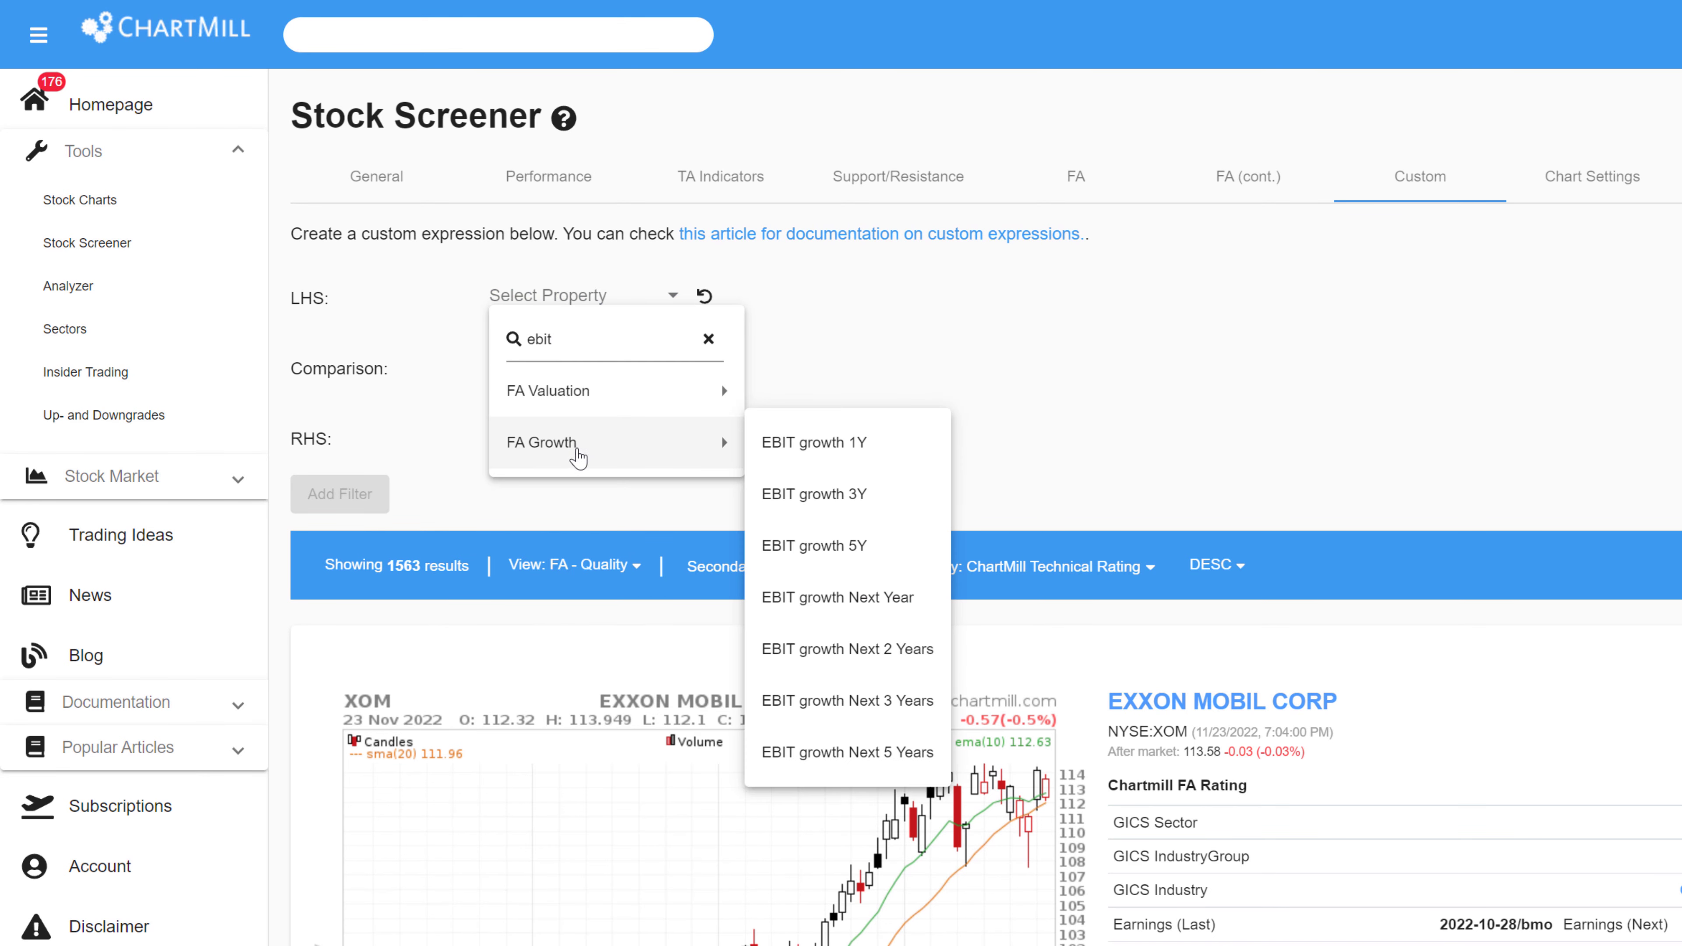
click(821, 544)
- Complete the custom expression with the > comparison and the property Revenue growth 5Y on the right-hand side, and add the filter
click(662, 375)
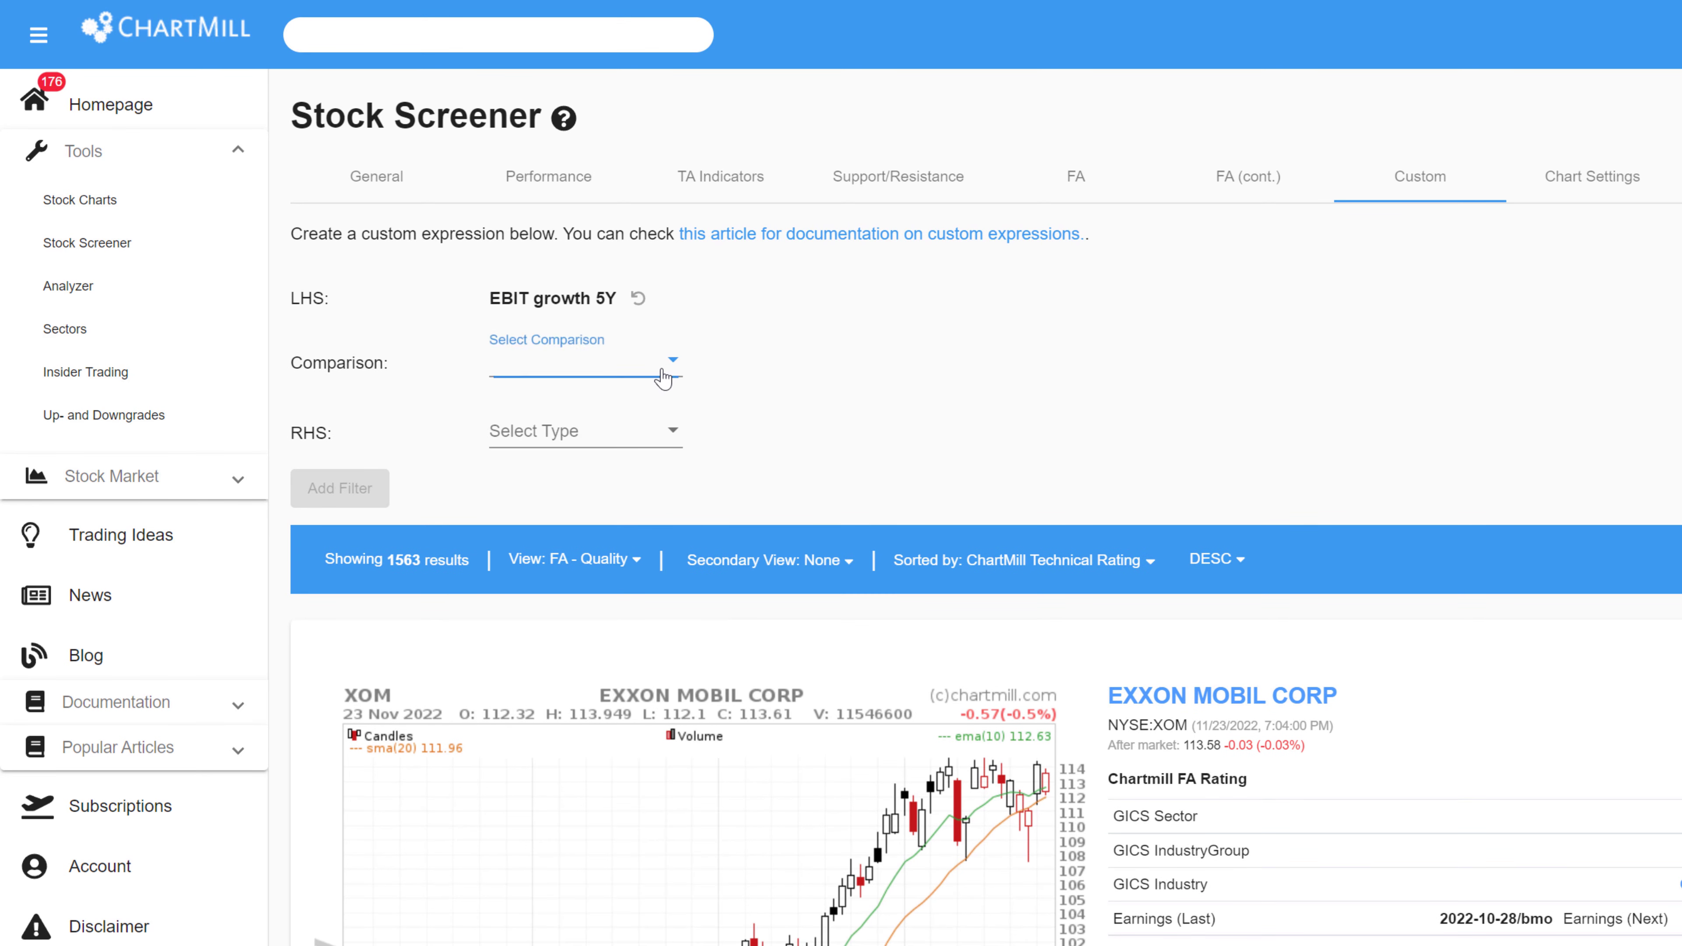
click(500, 472)
click(564, 437)
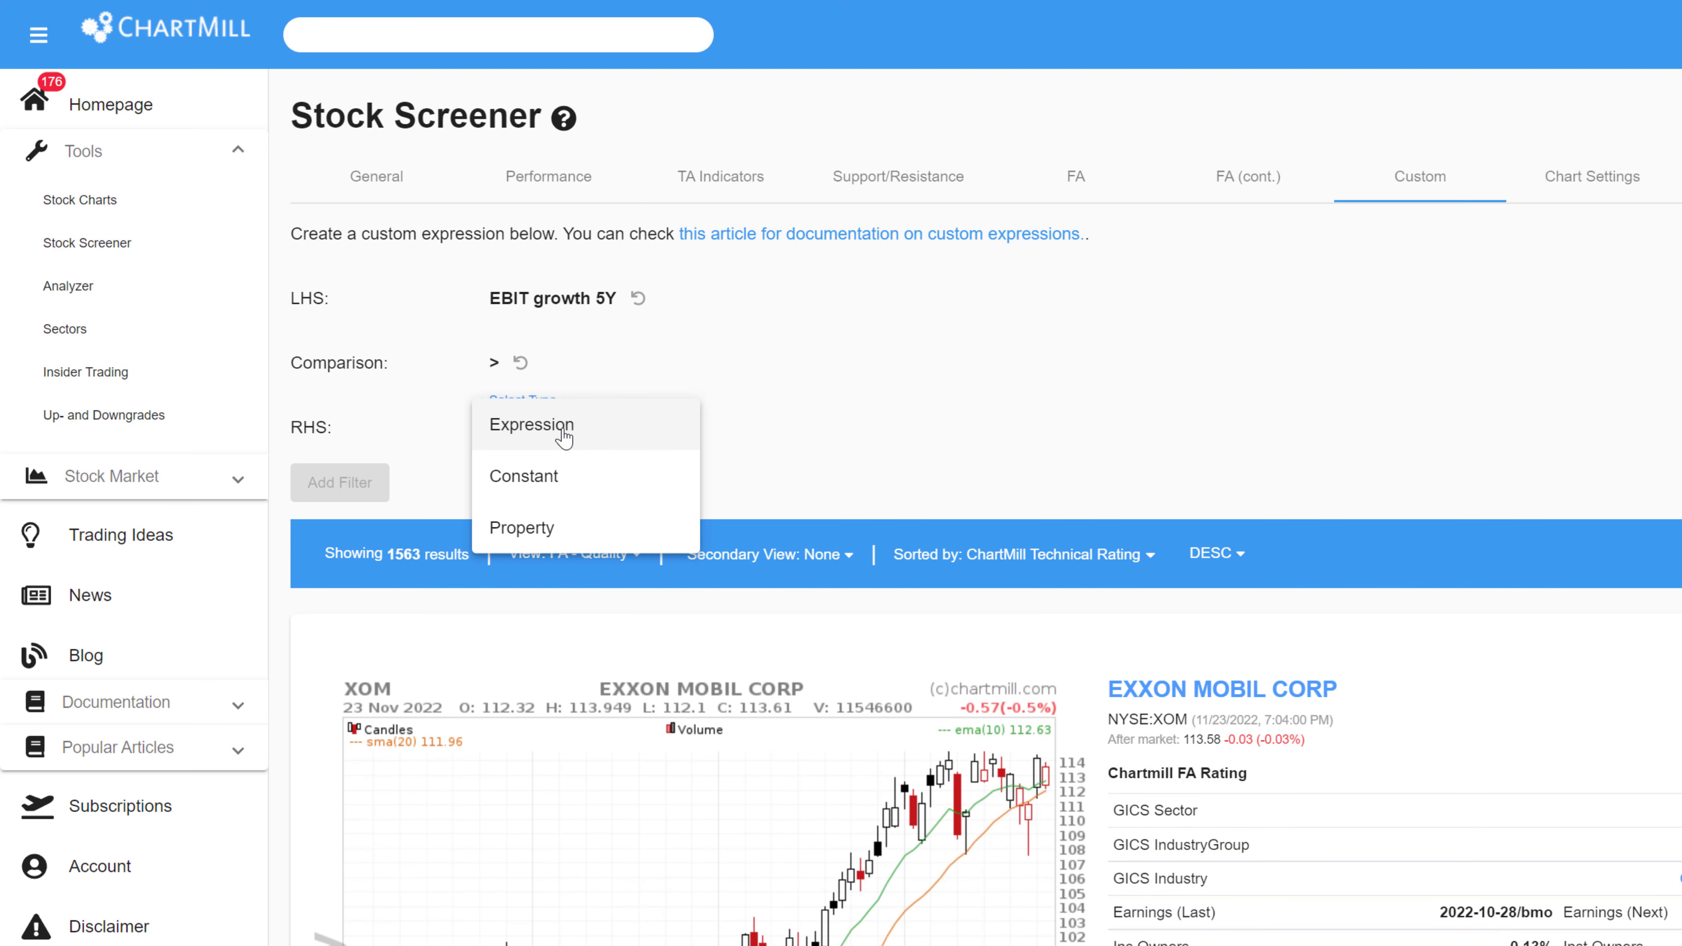
click(555, 536)
click(550, 437)
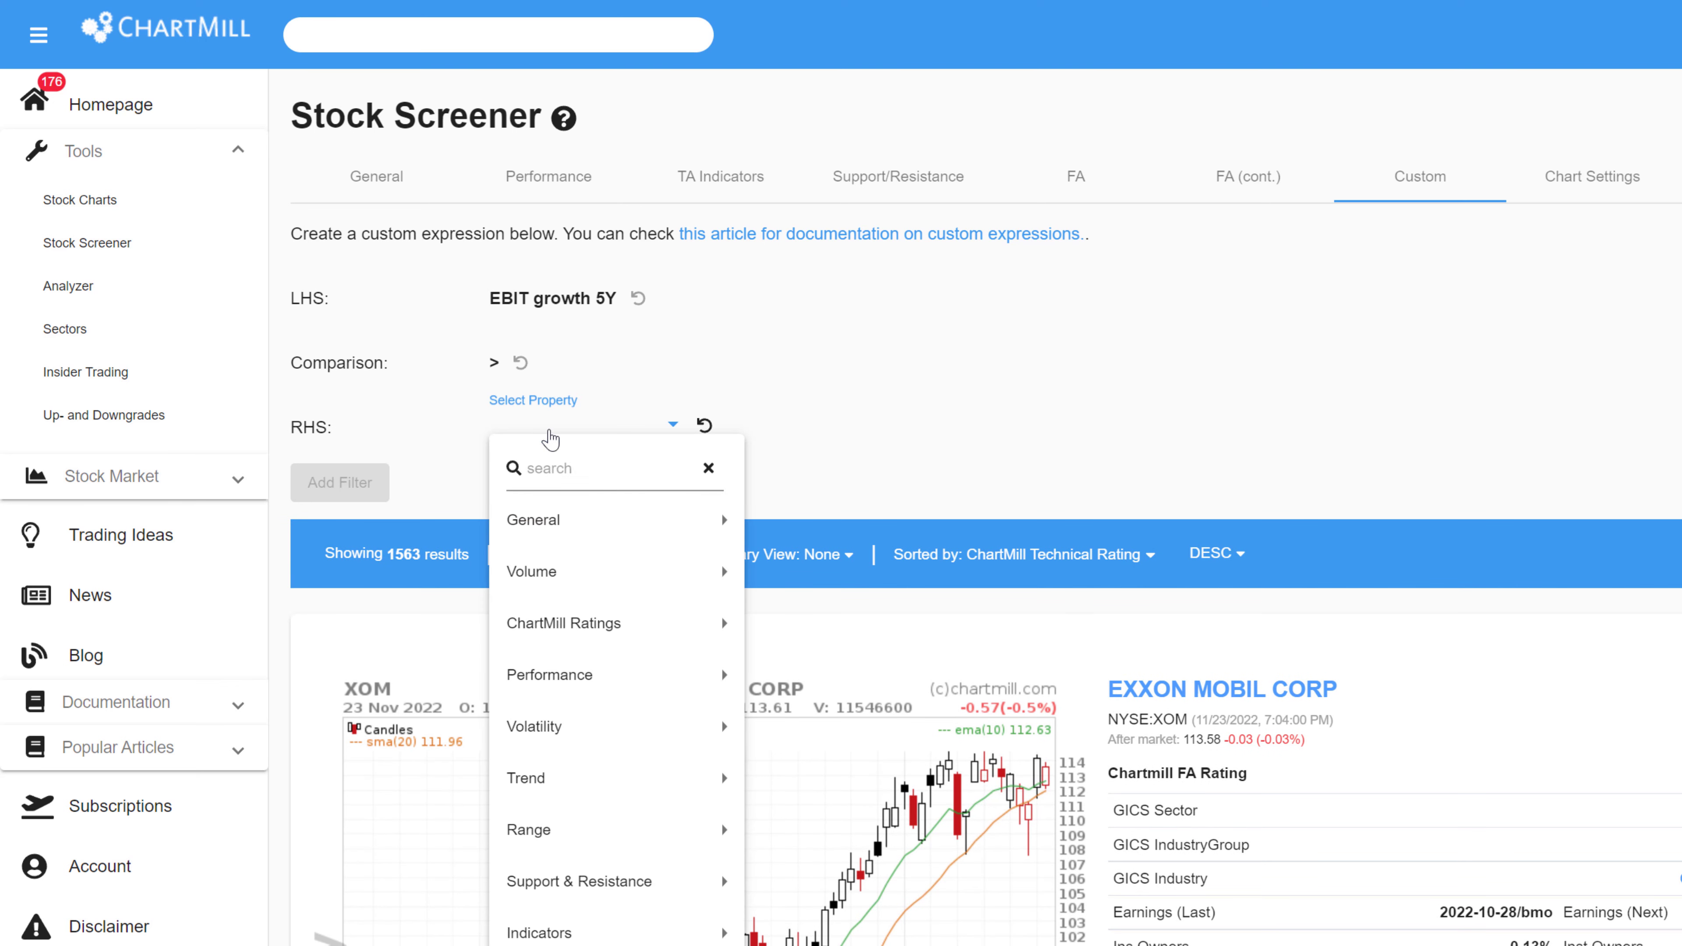
text(rev)
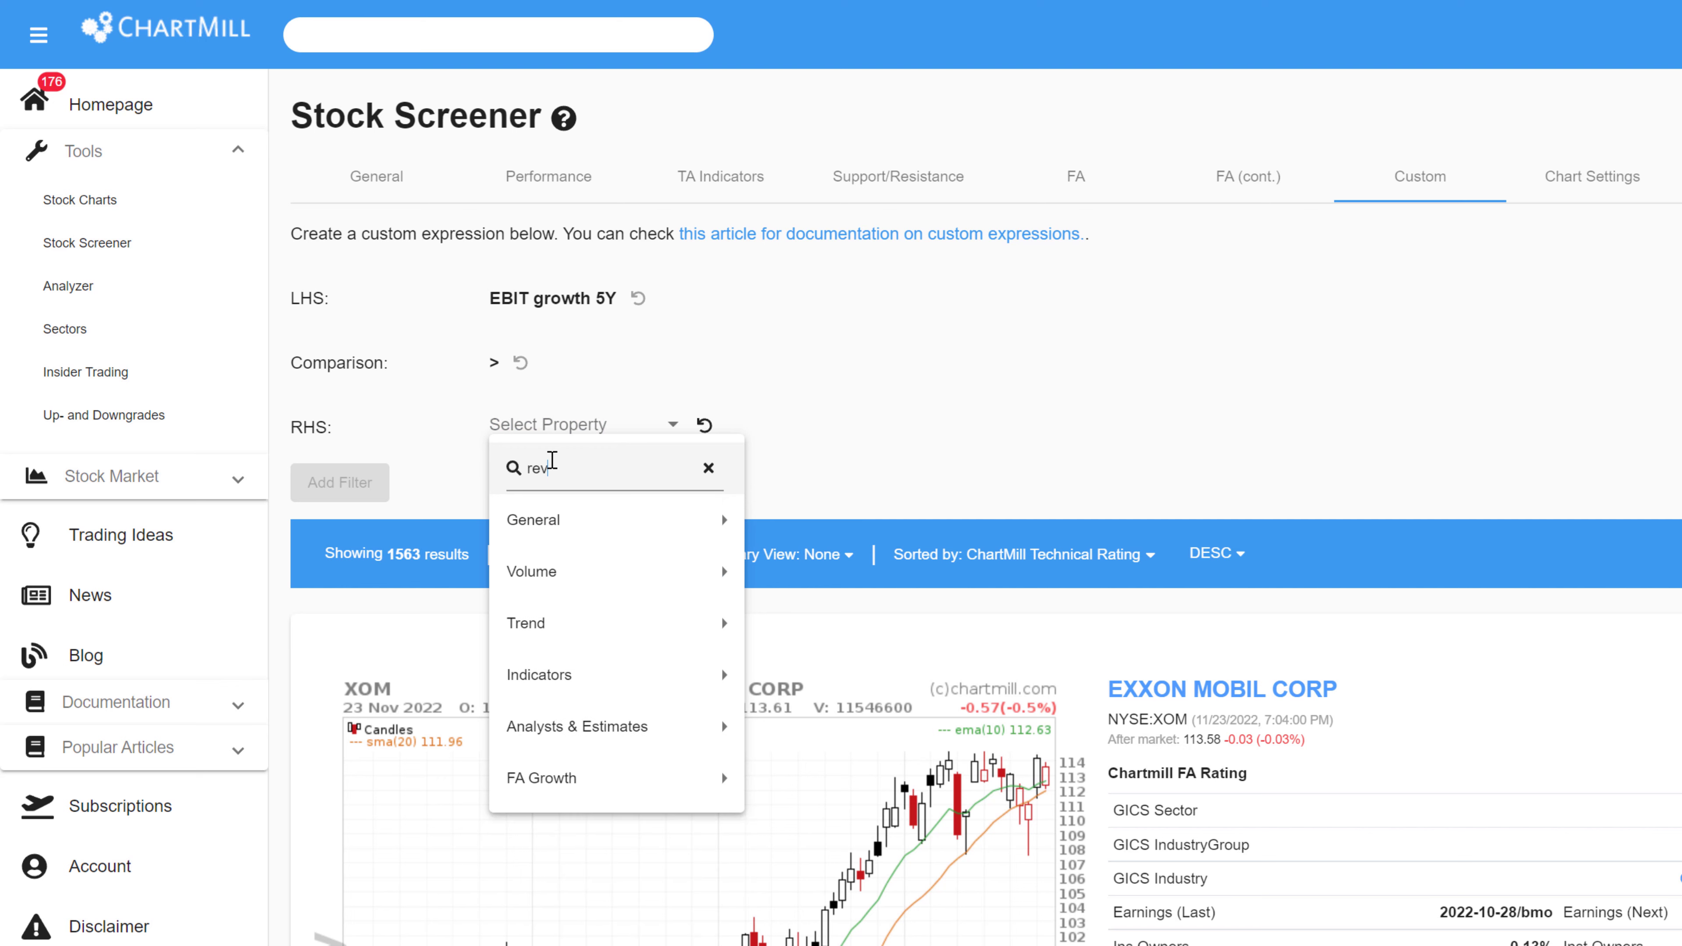
mouse_move(538, 573)
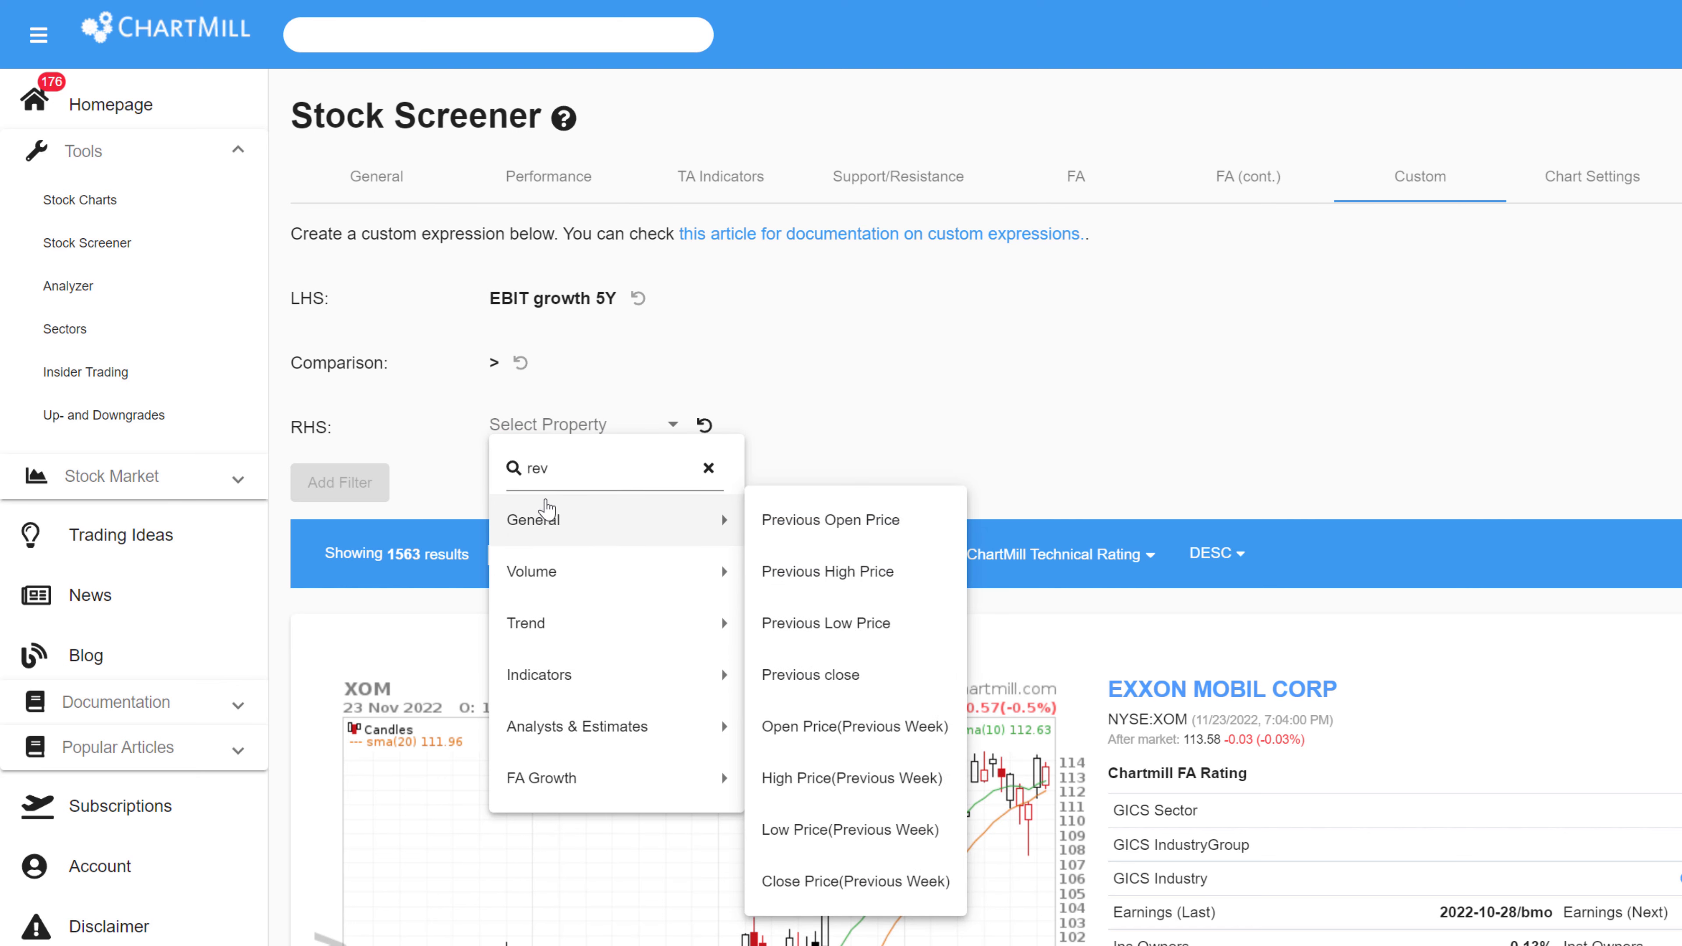
text(e)
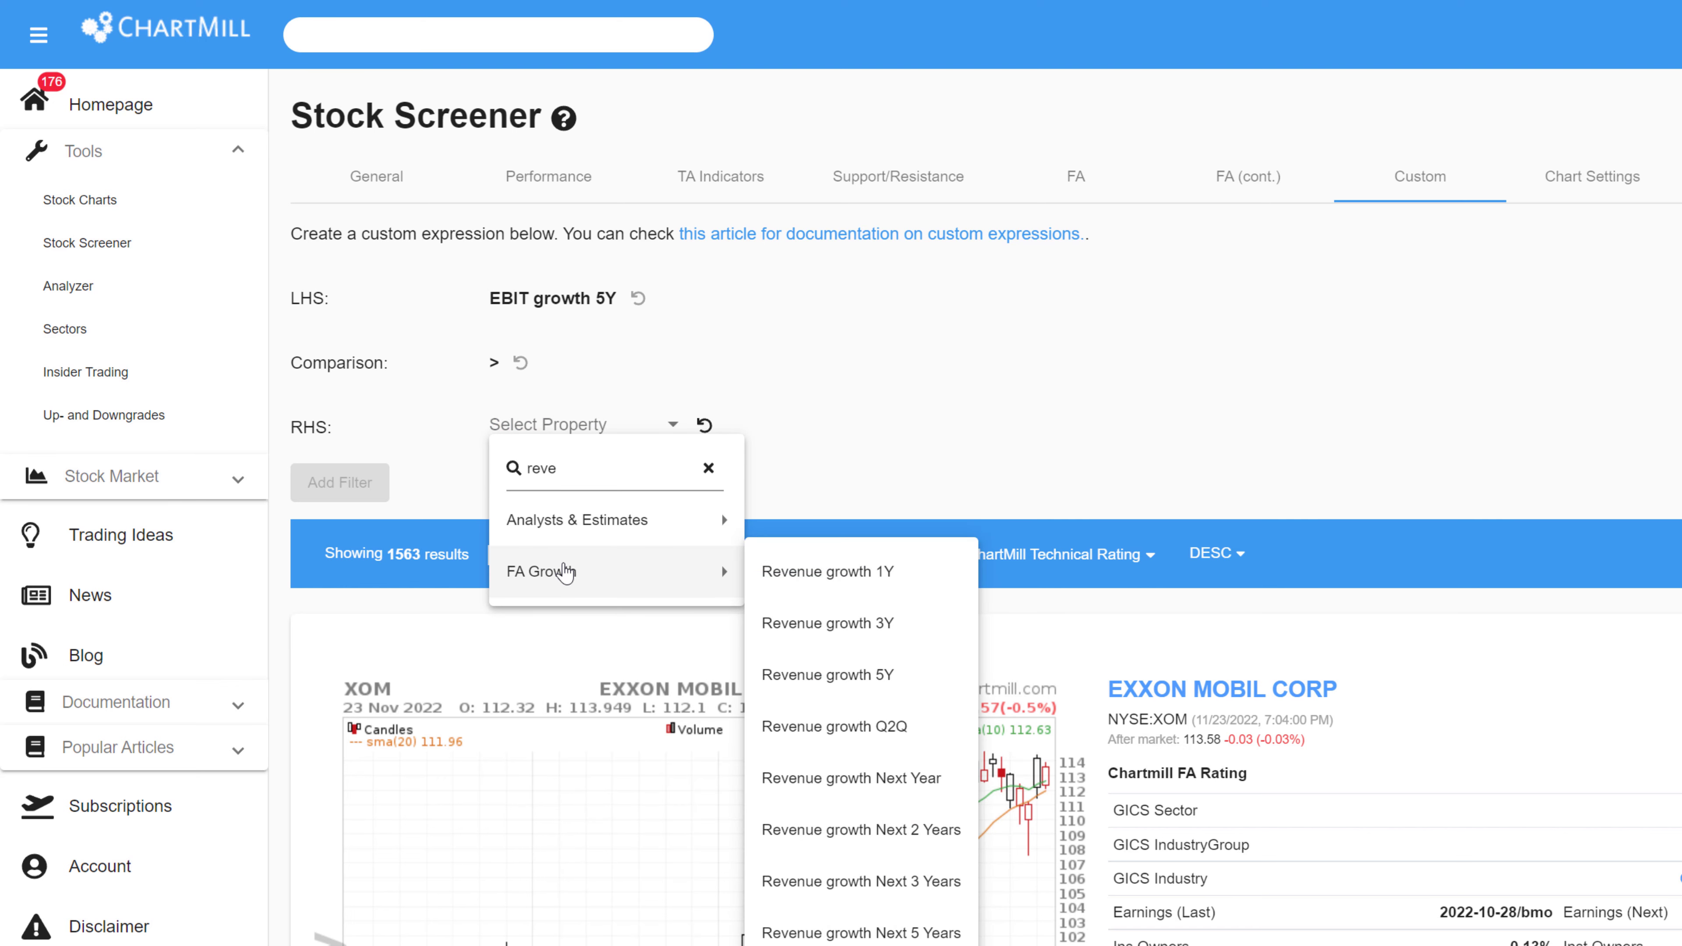
click(828, 686)
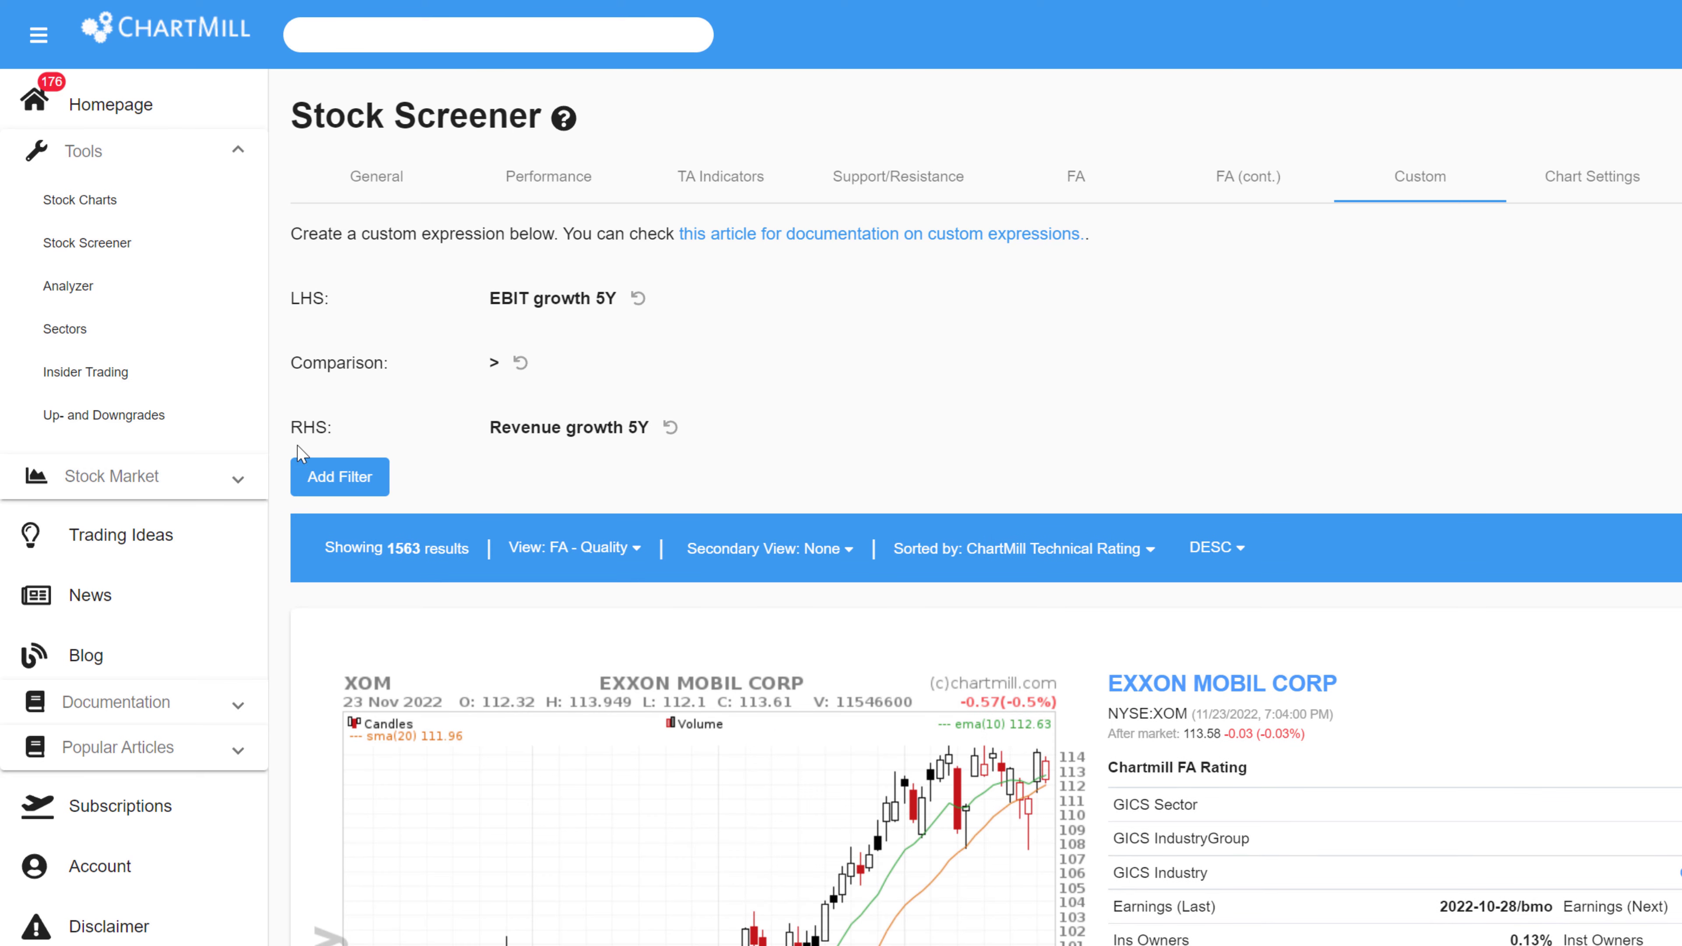
click(337, 476)
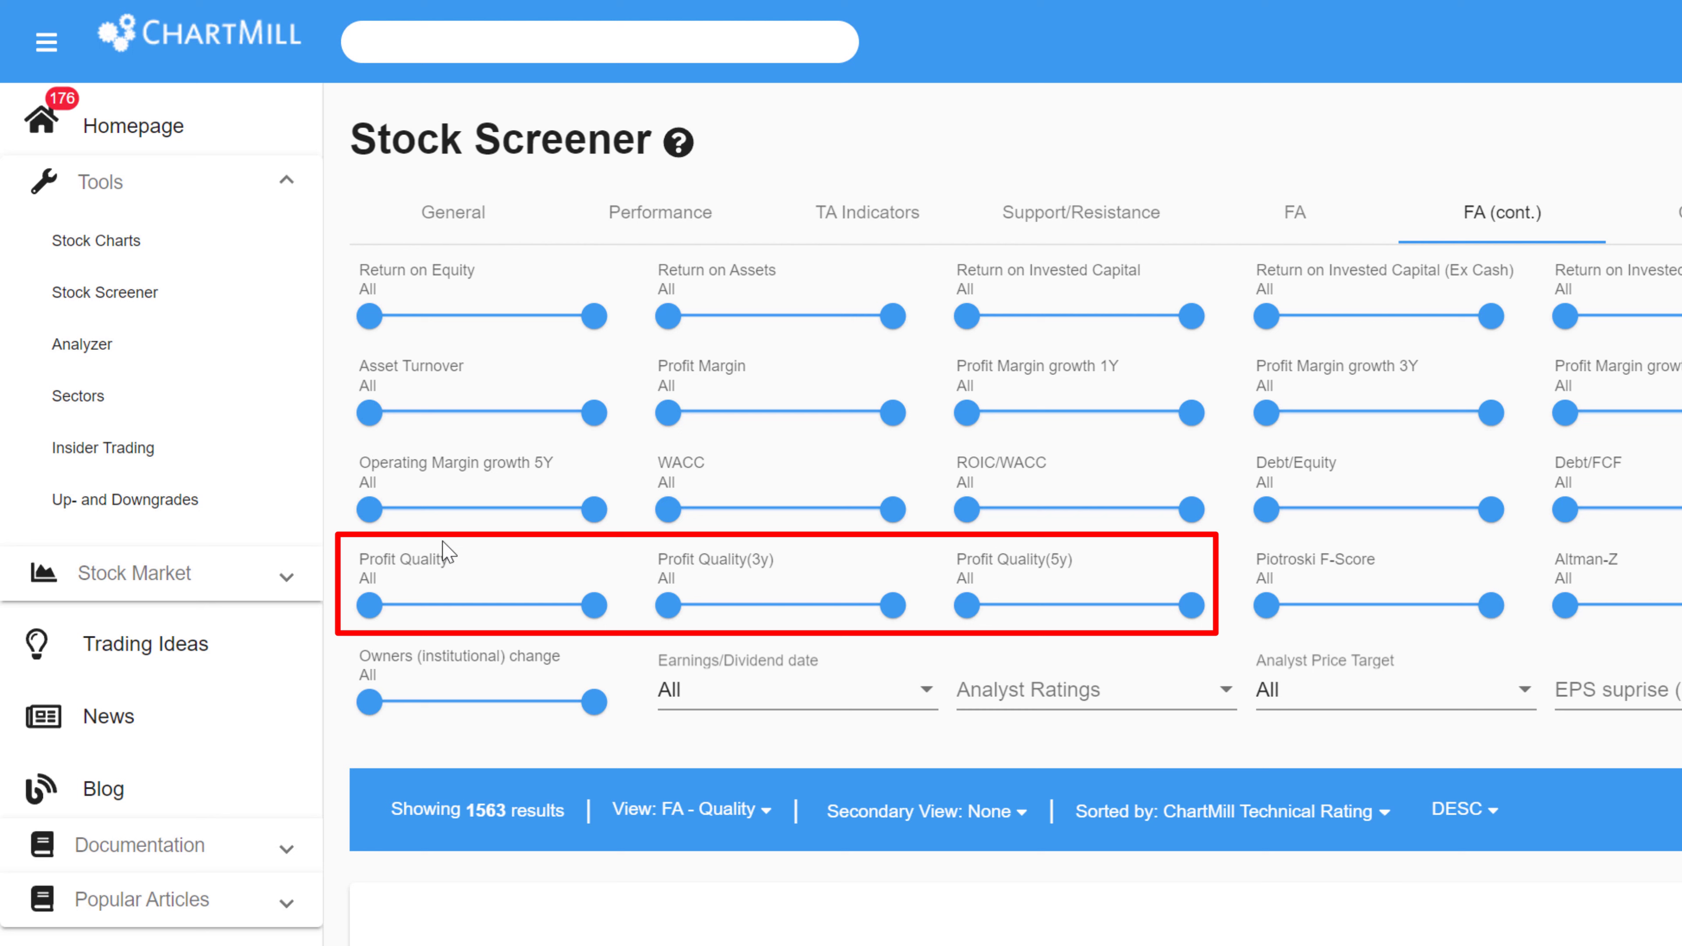
- Filter the stocks on a five-year Profit Quality of at least 75%
mouse_move(370, 605)
mouse_down()
mouse_move(555, 609)
mouse_move(369, 608)
mouse_up()
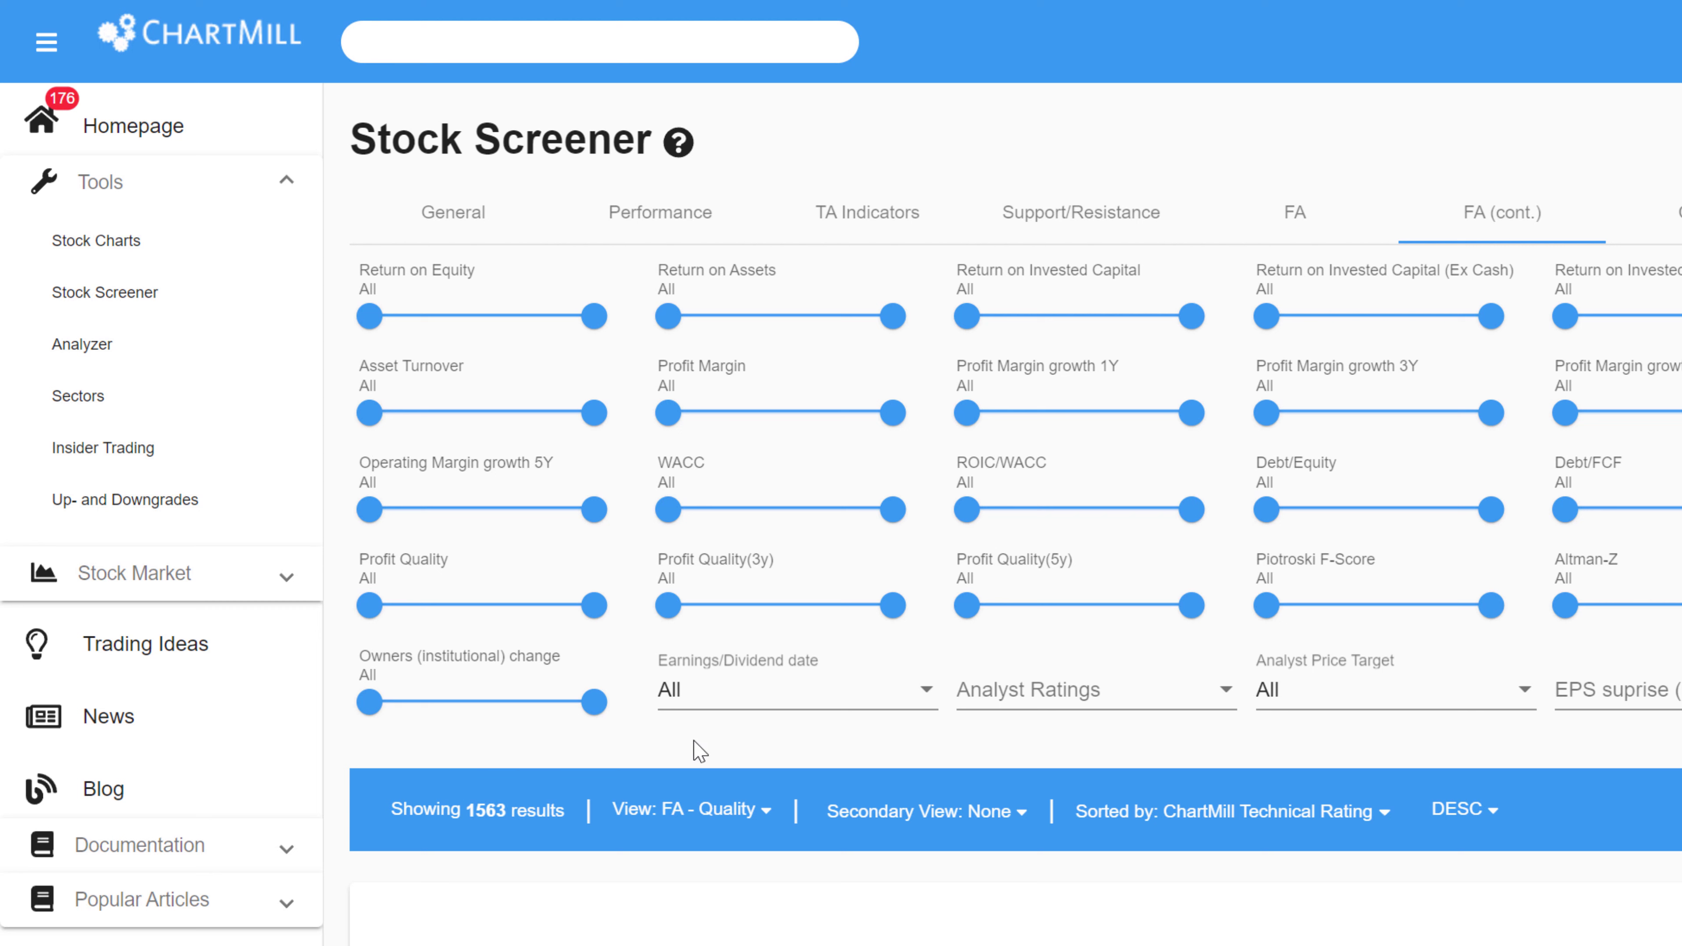
drag(987, 609, 1107, 608)
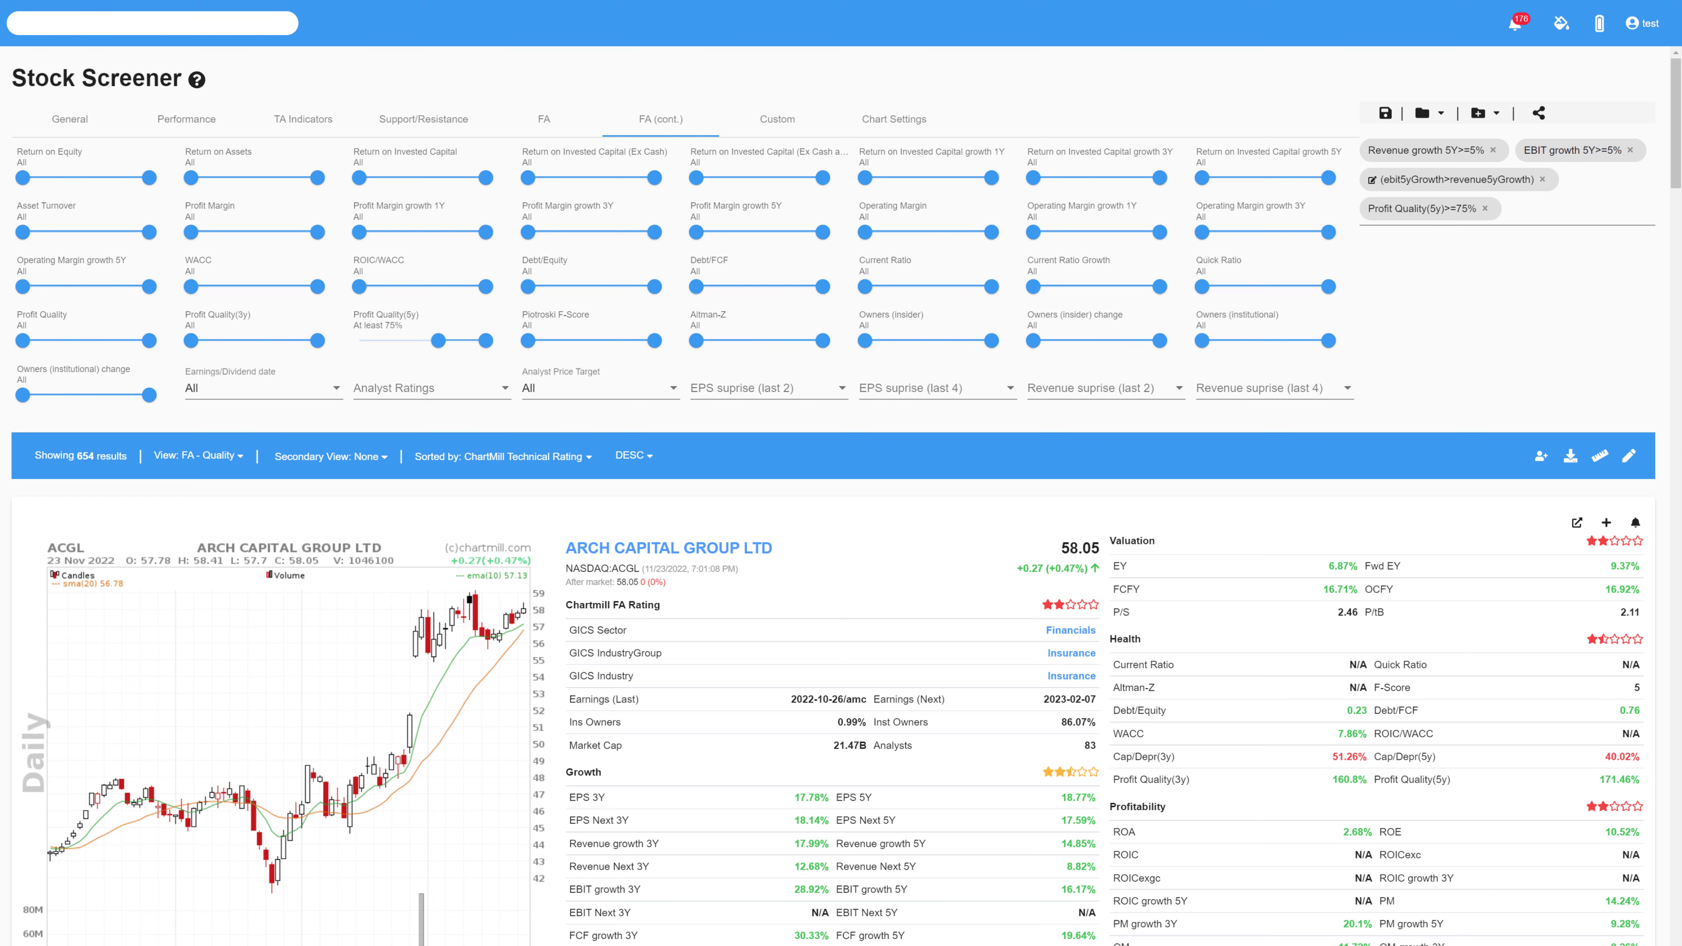
- Examine the article explaining Return on Invested Capital (ROIC)
click(729, 1)
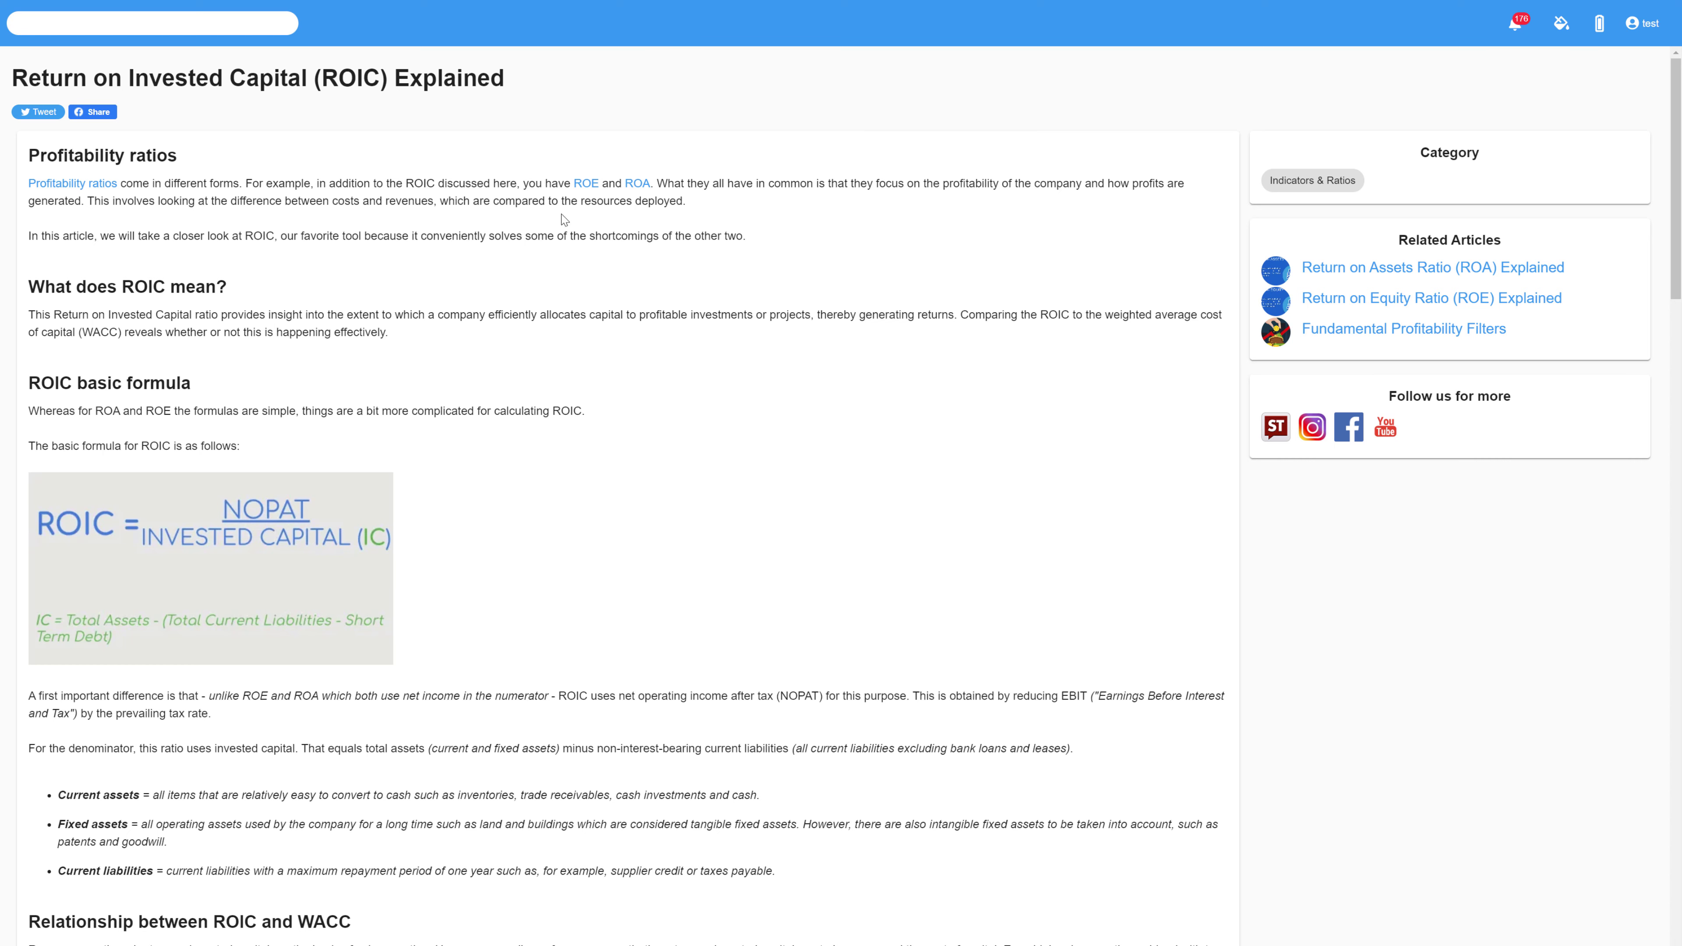
drag(1678, 226, 1676, 692)
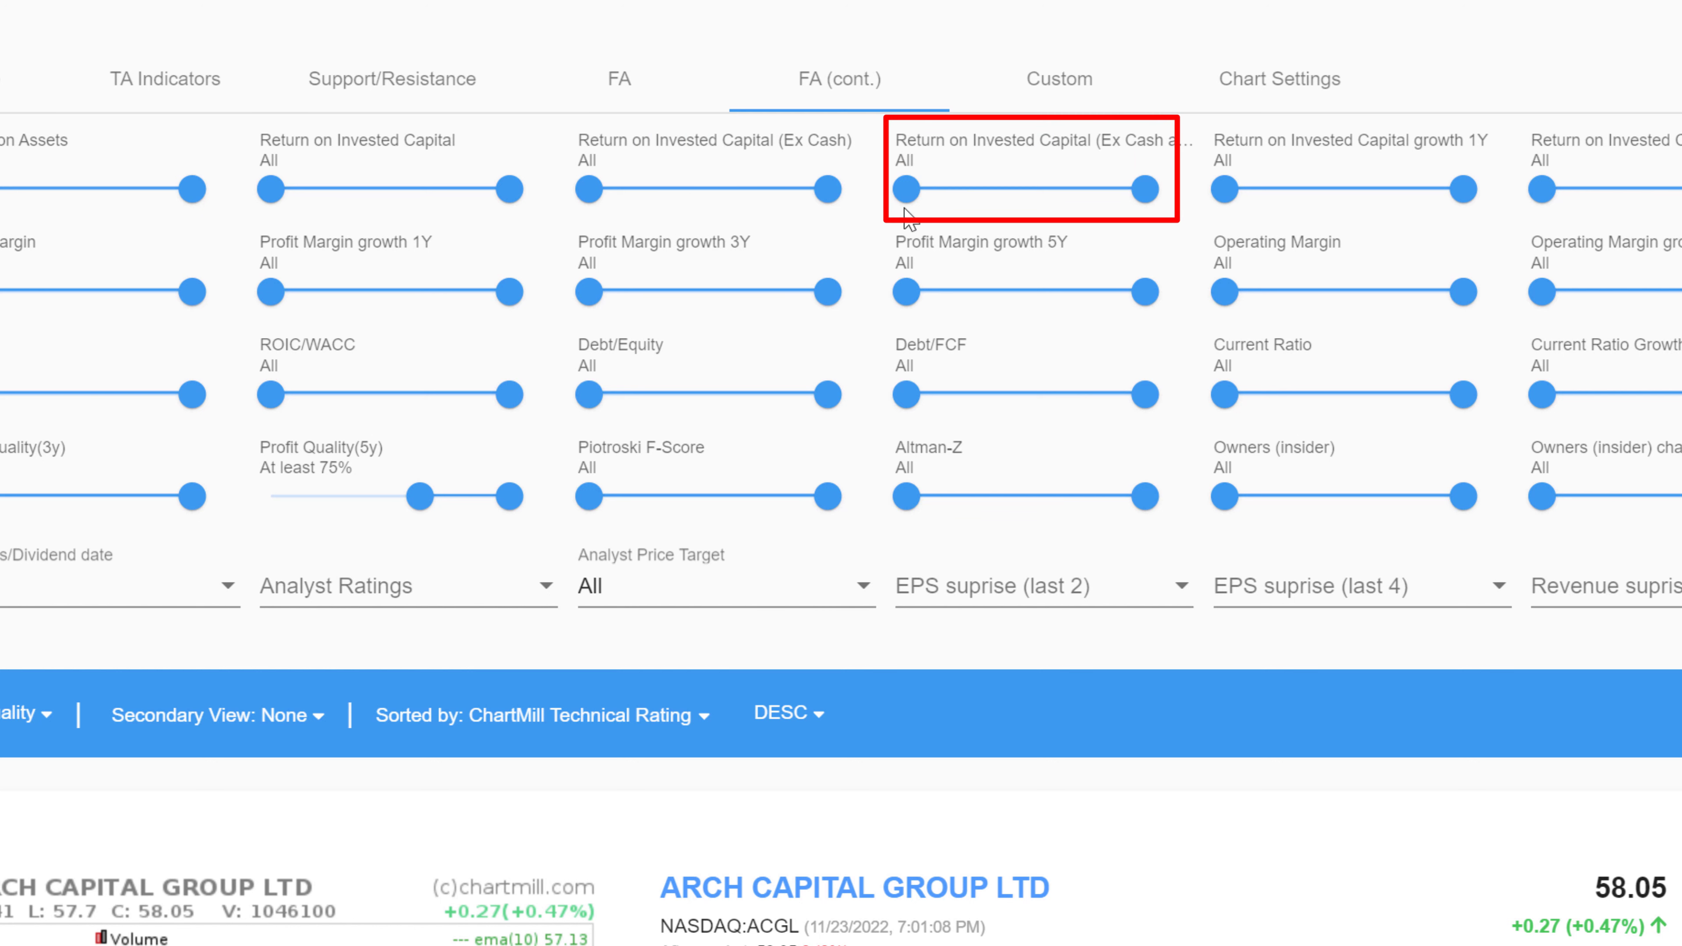
- Filter on Return on Invested Capital (Ex Cash and Goodwill) of at least 15%
mouse_move(908, 199)
drag(909, 198, 949, 197)
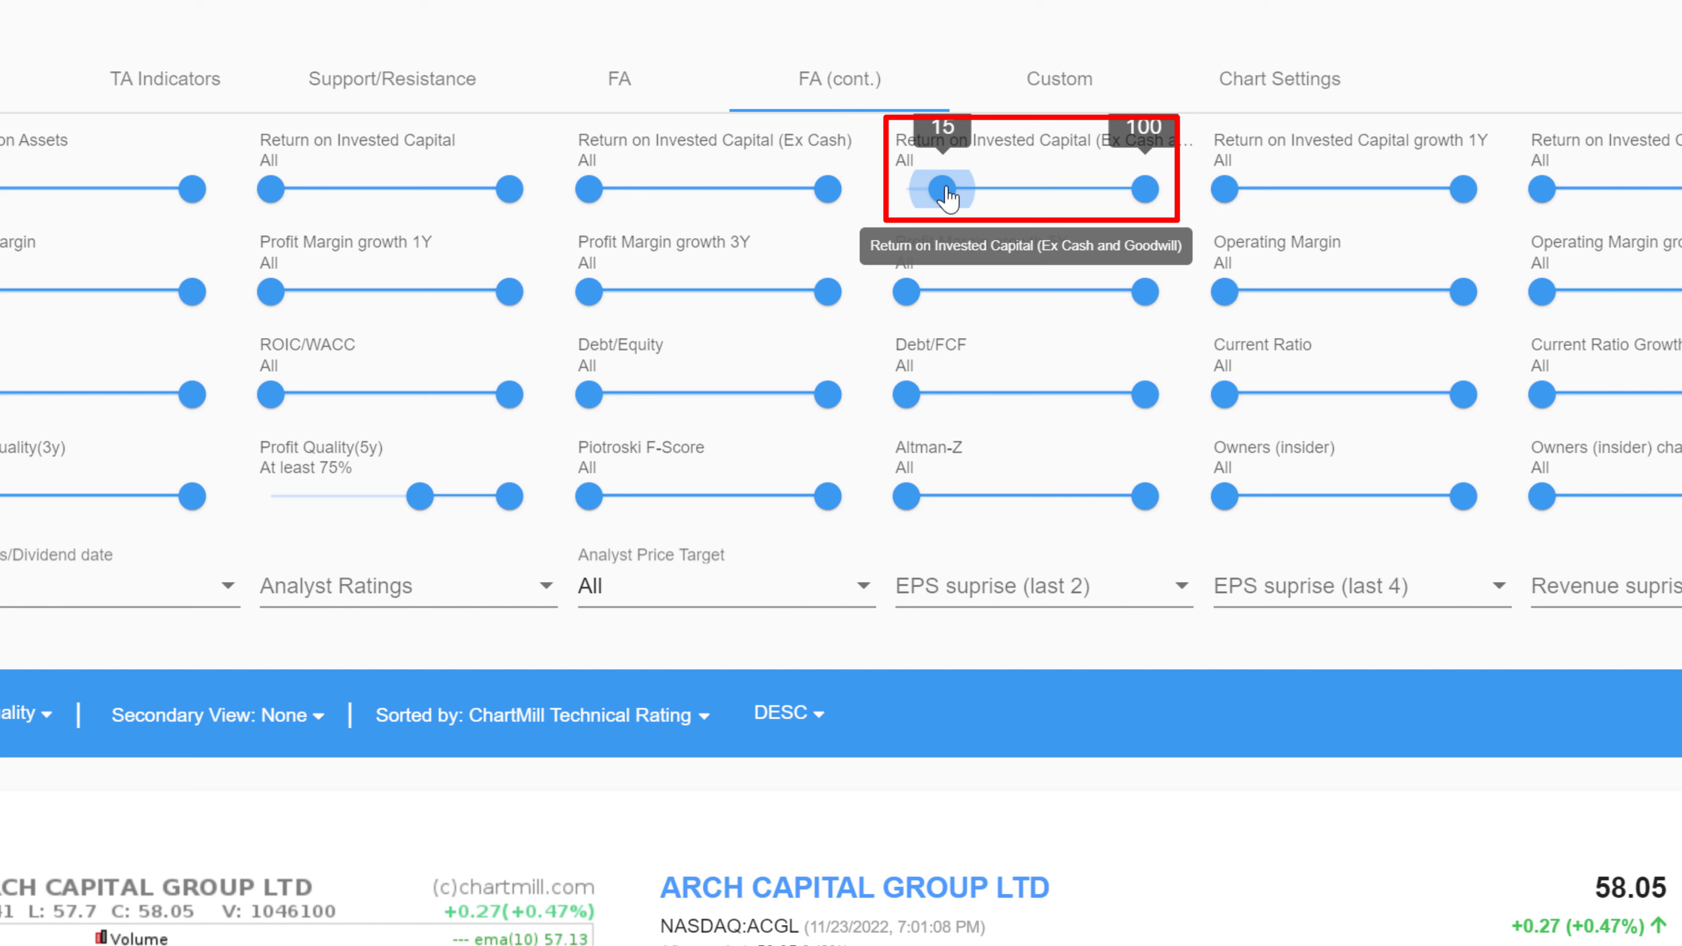
drag(949, 197, 949, 196)
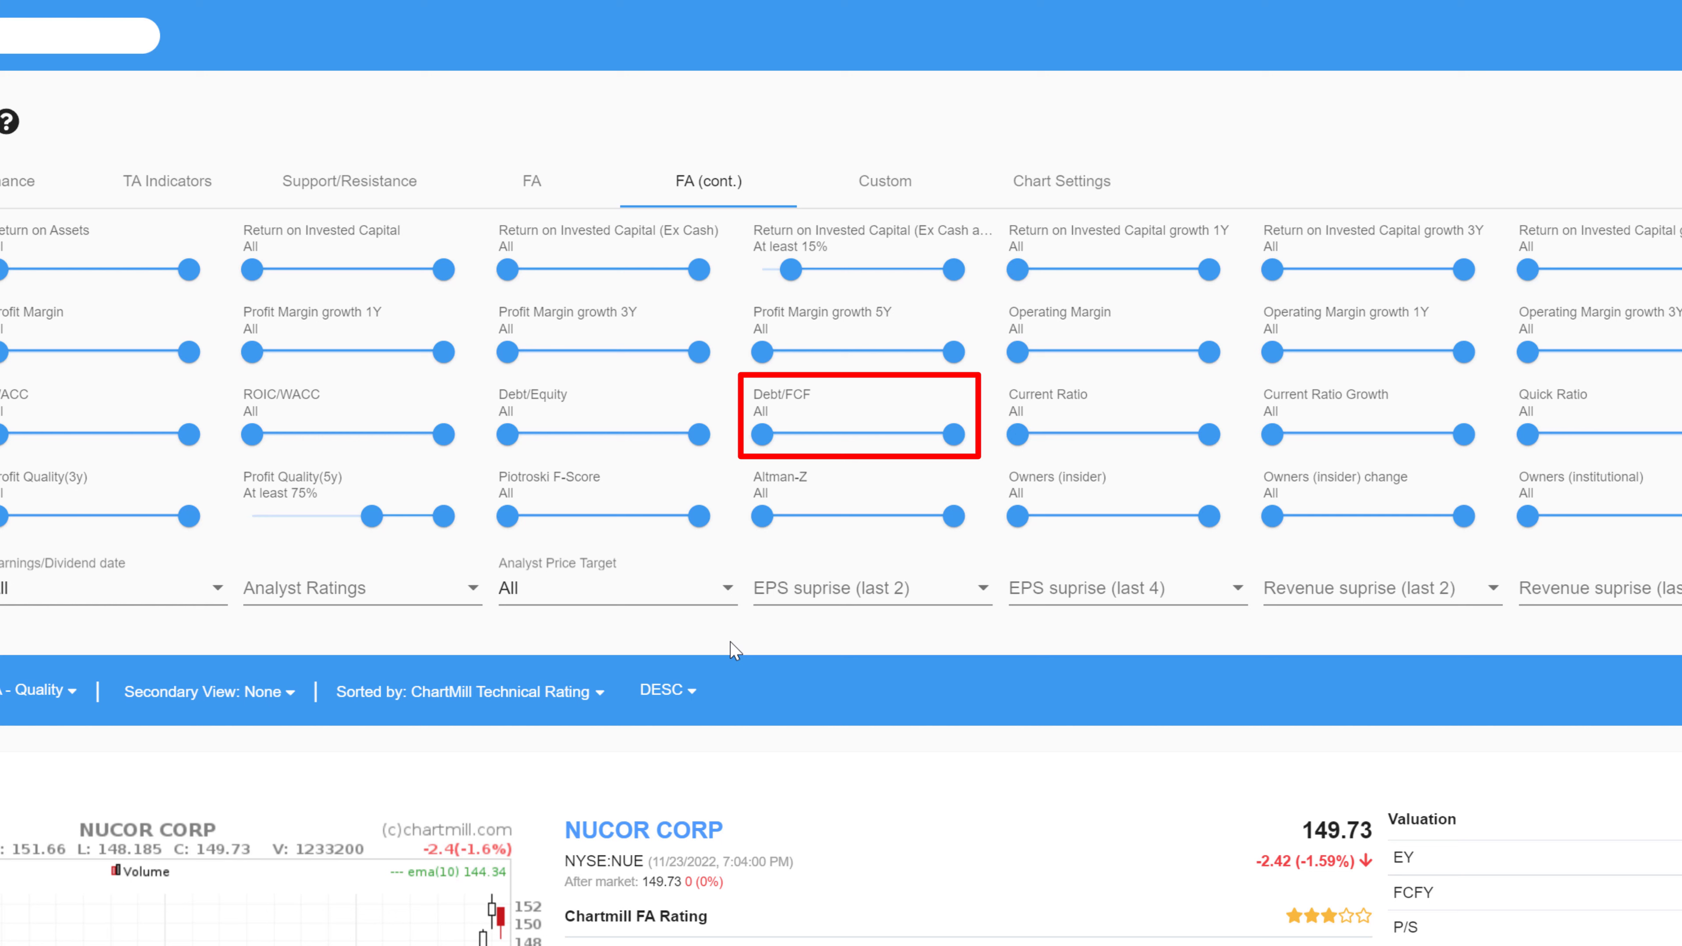
- Limit the debt ratios to a Debt/FCF of at most 5 and a Debt/Equity of at most 1
mouse_move(954, 436)
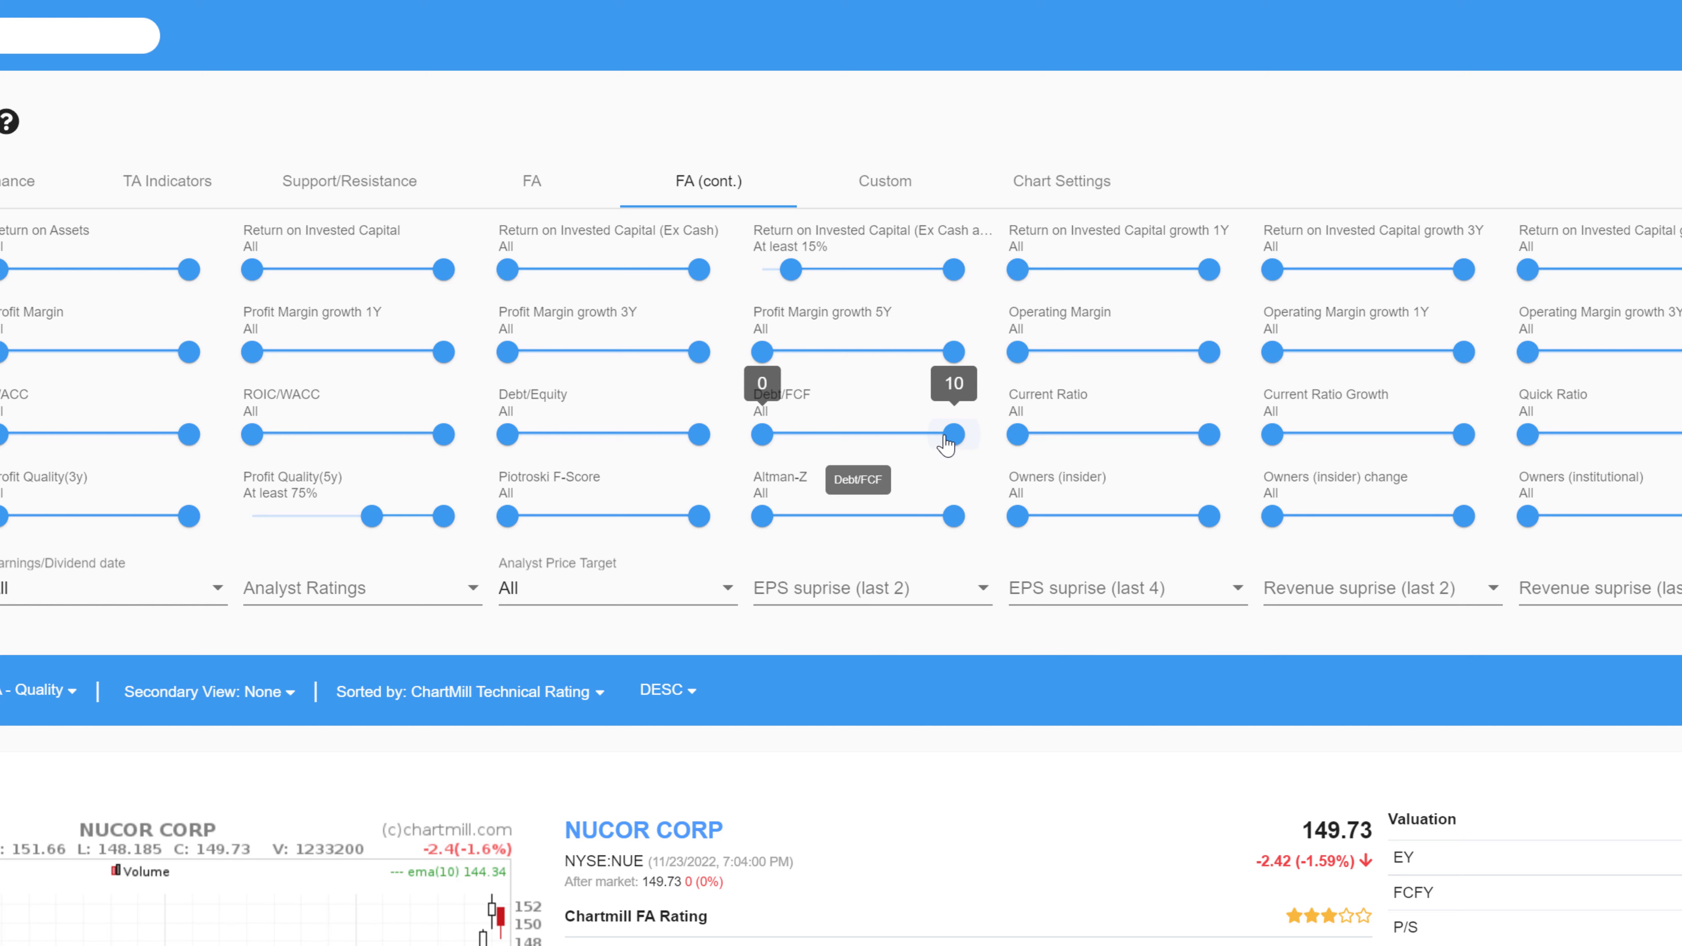
drag(952, 438, 861, 457)
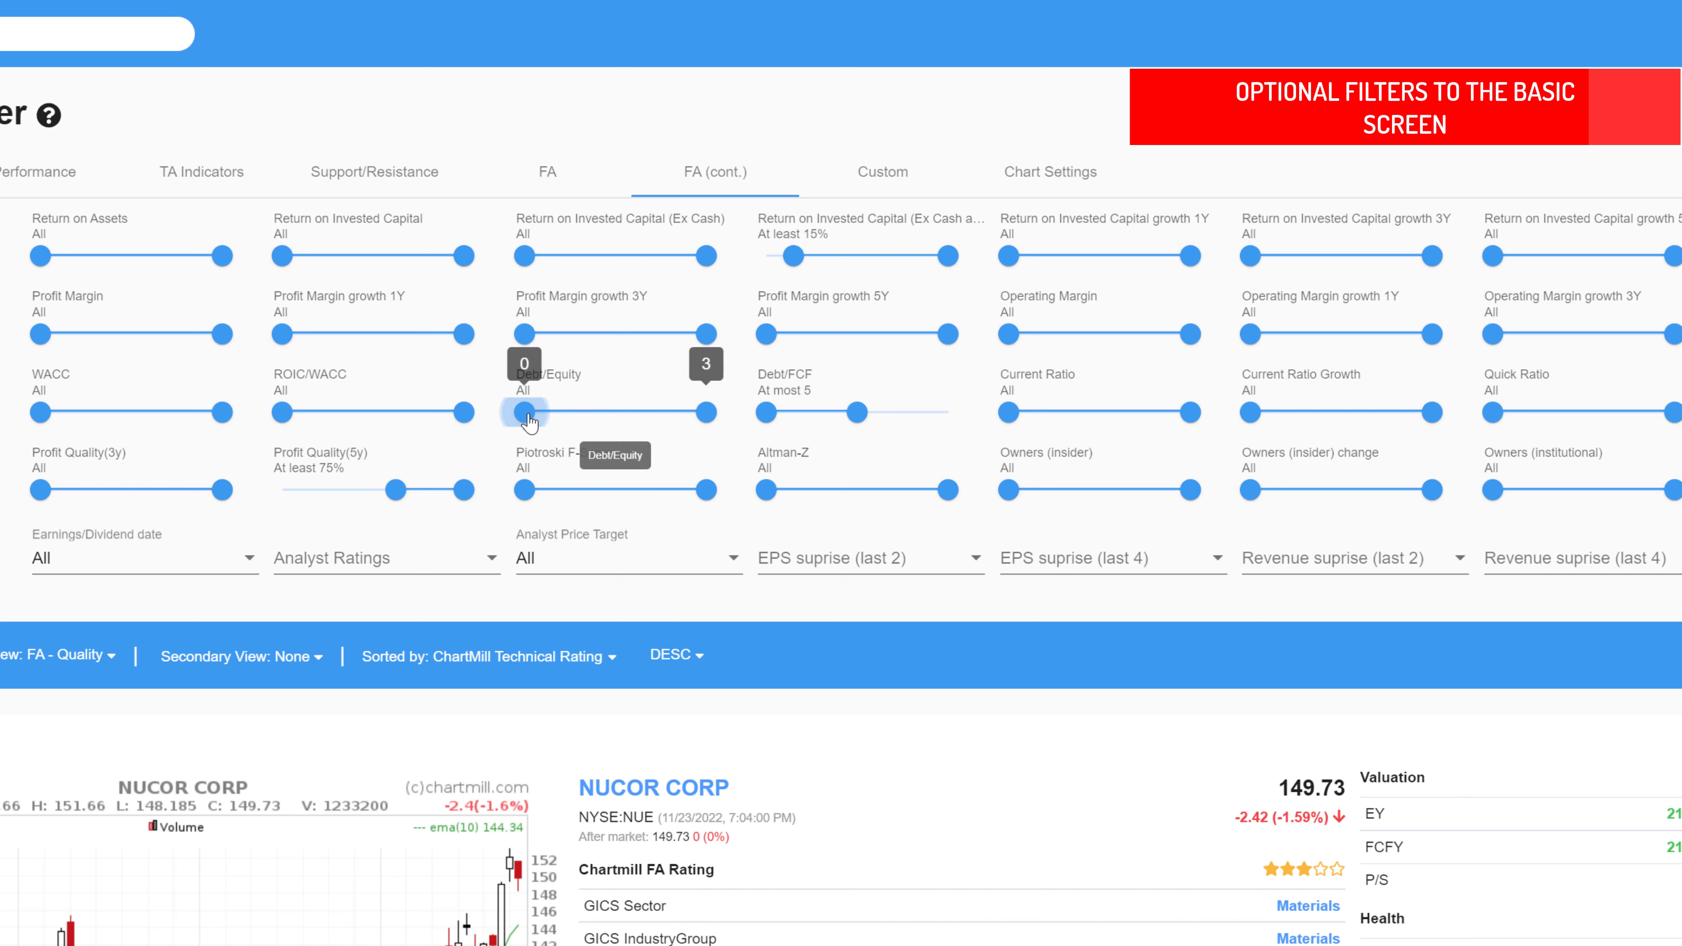
drag(525, 412, 496, 441)
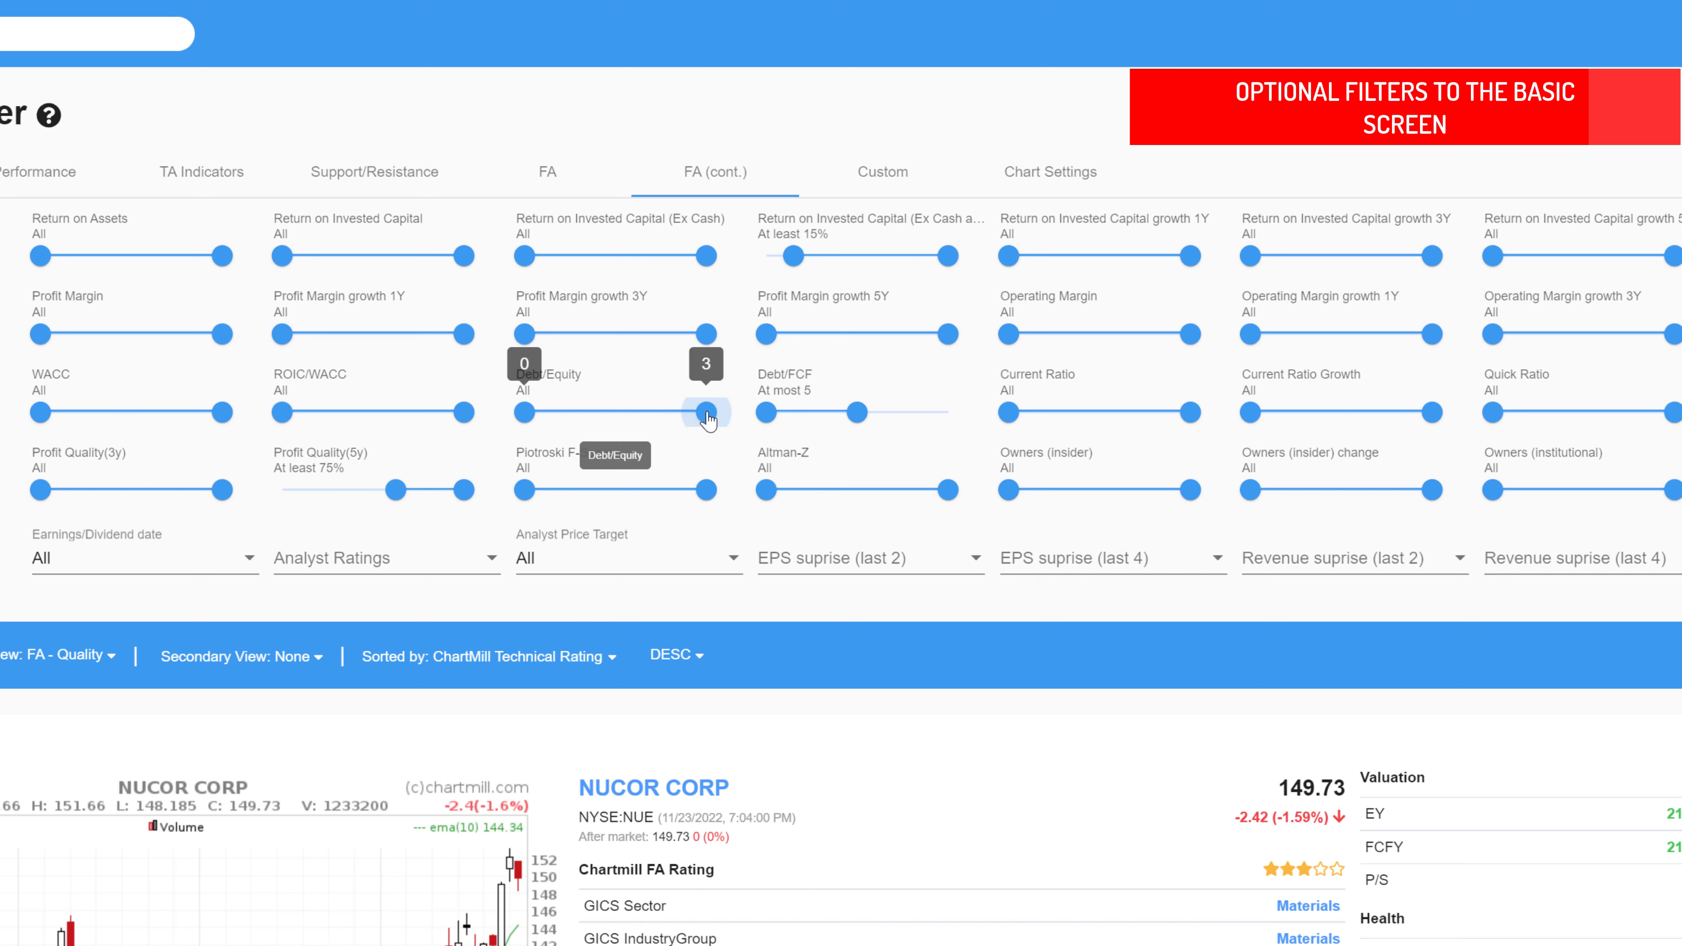
drag(708, 419, 589, 437)
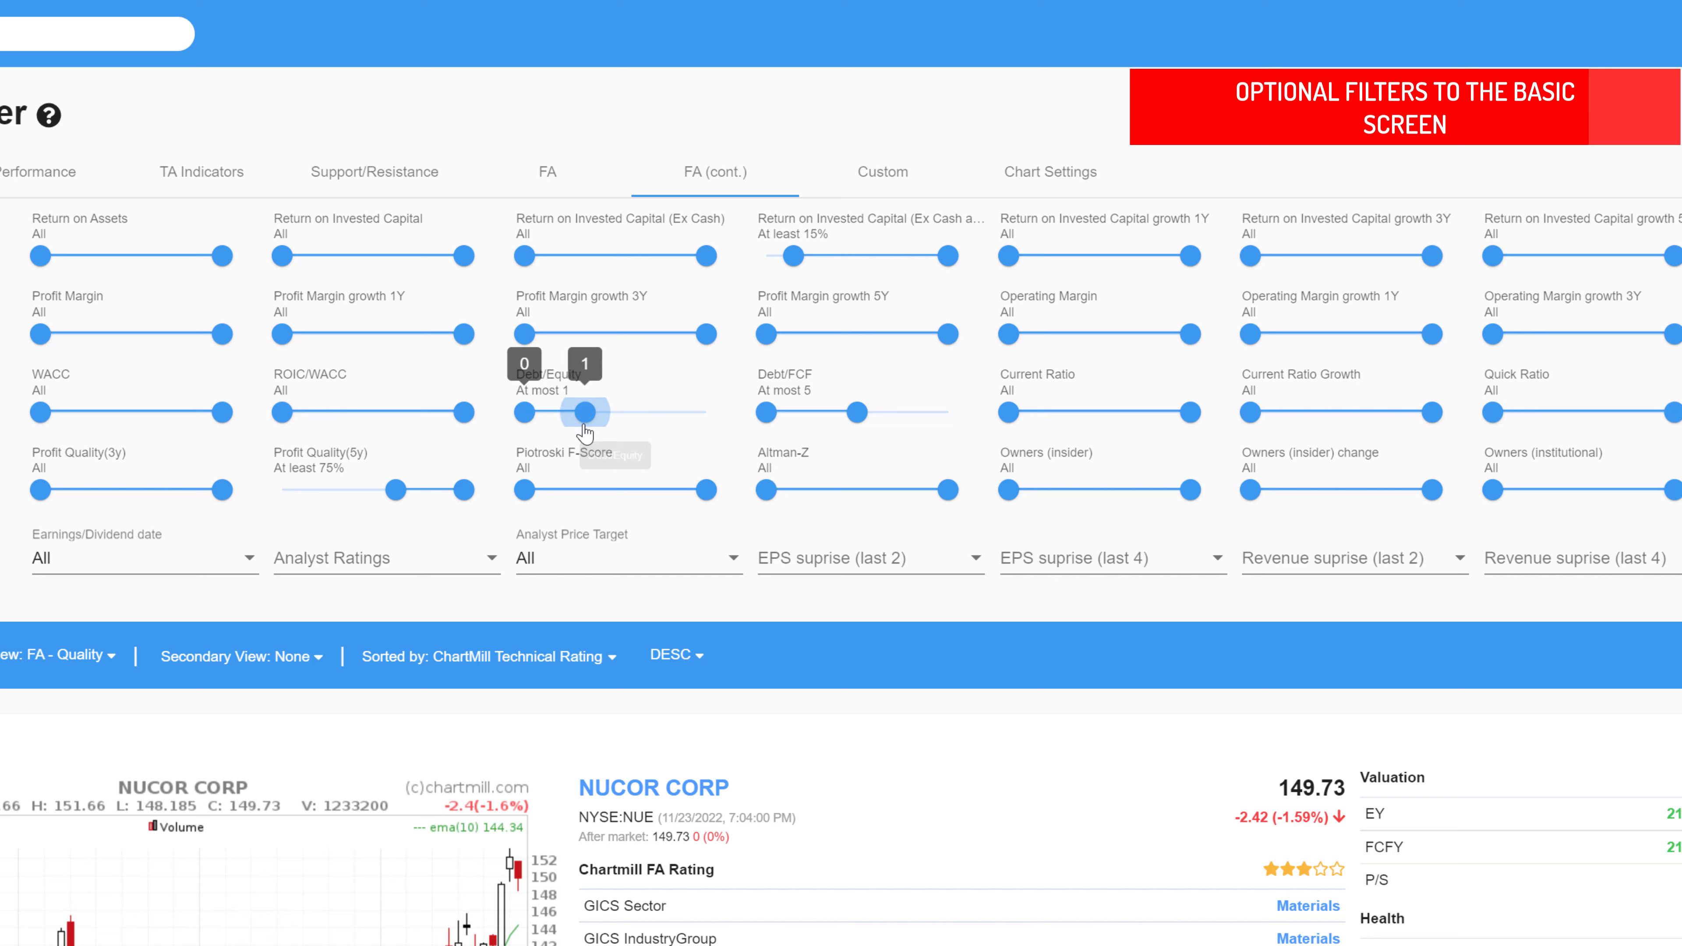
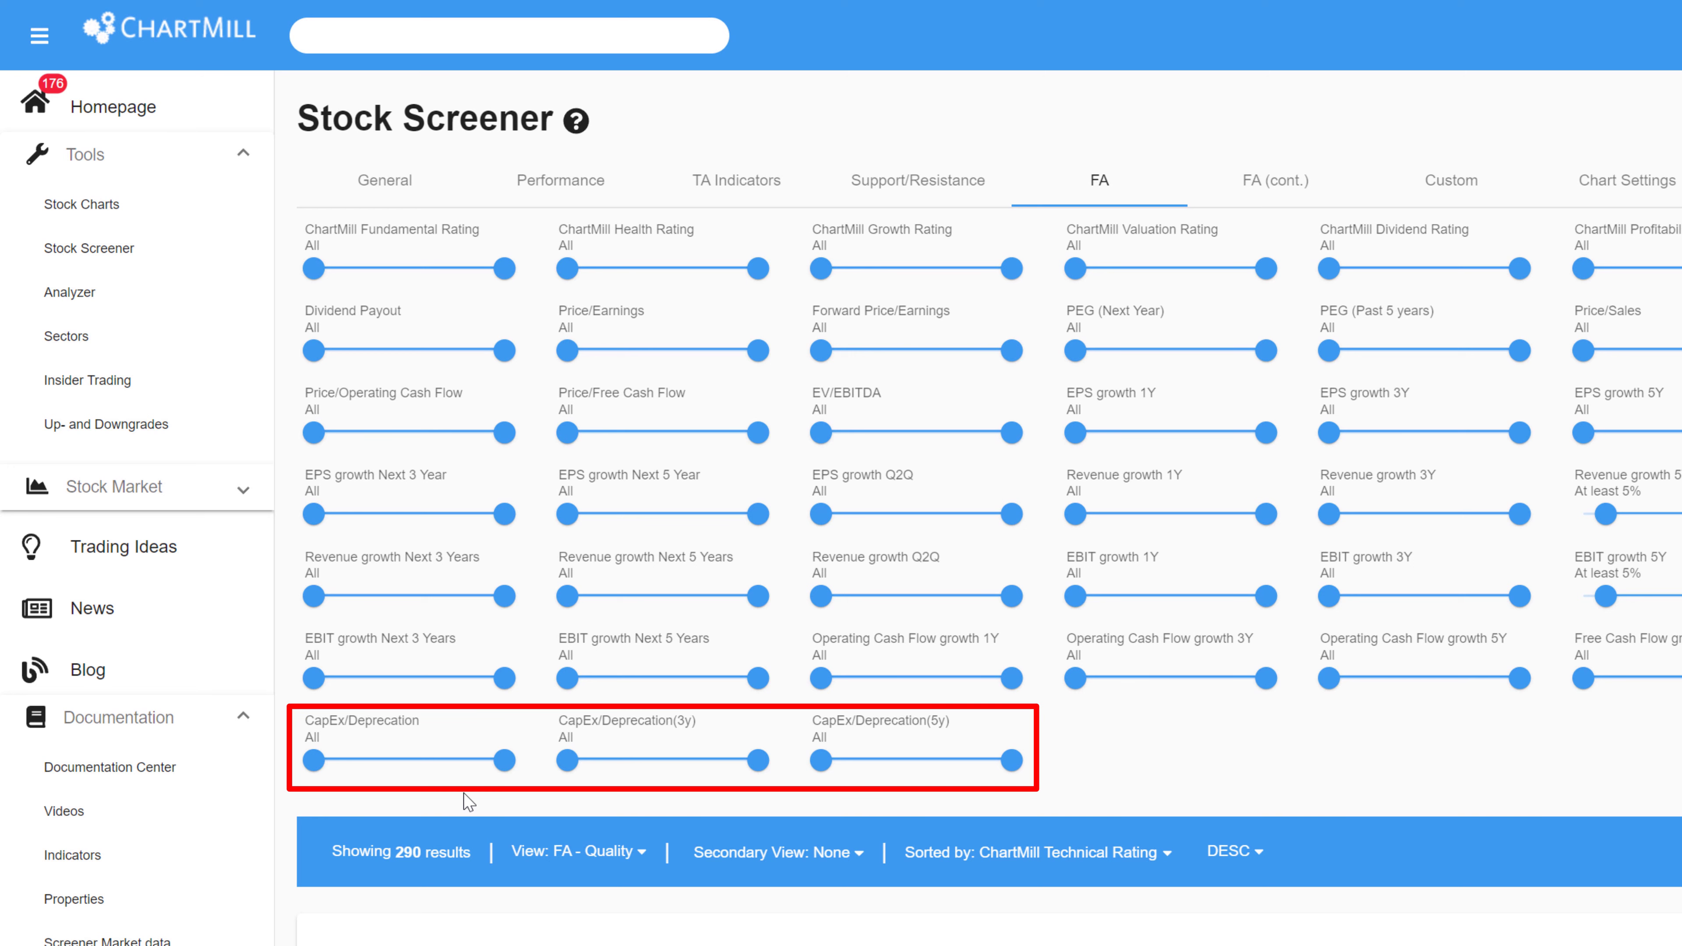
mouse_move(314, 760)
mouse_down()
mouse_move(414, 772)
mouse_move(314, 772)
mouse_up()
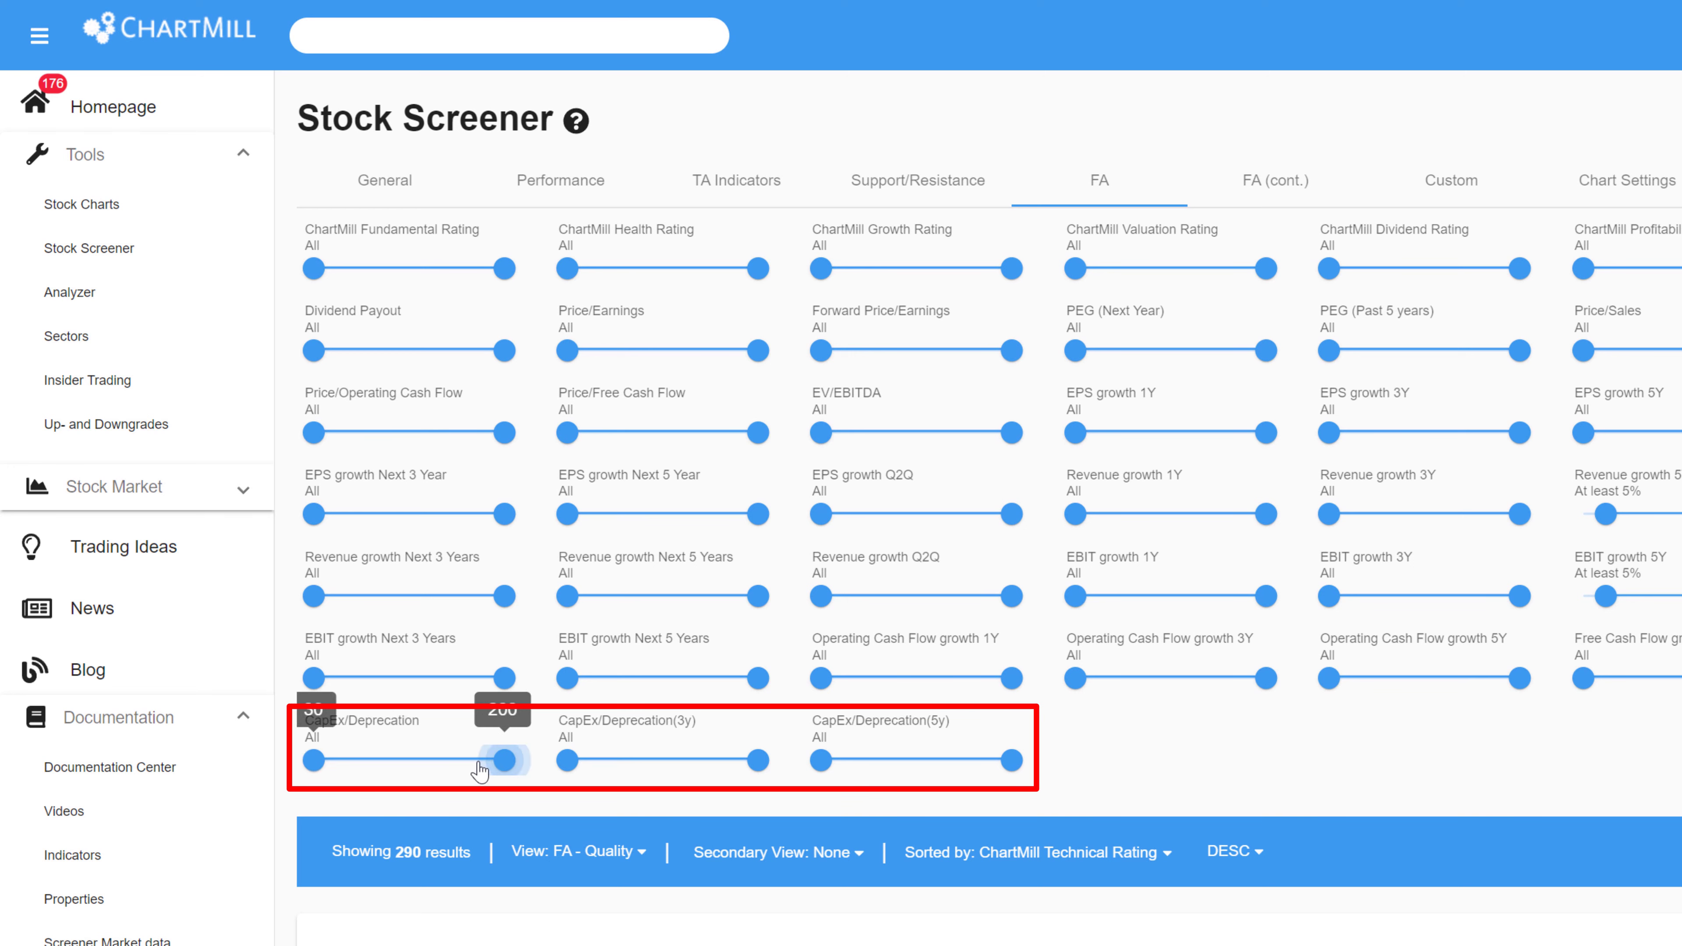
mouse_move(500, 765)
mouse_down()
mouse_move(394, 769)
mouse_move(503, 769)
mouse_up()
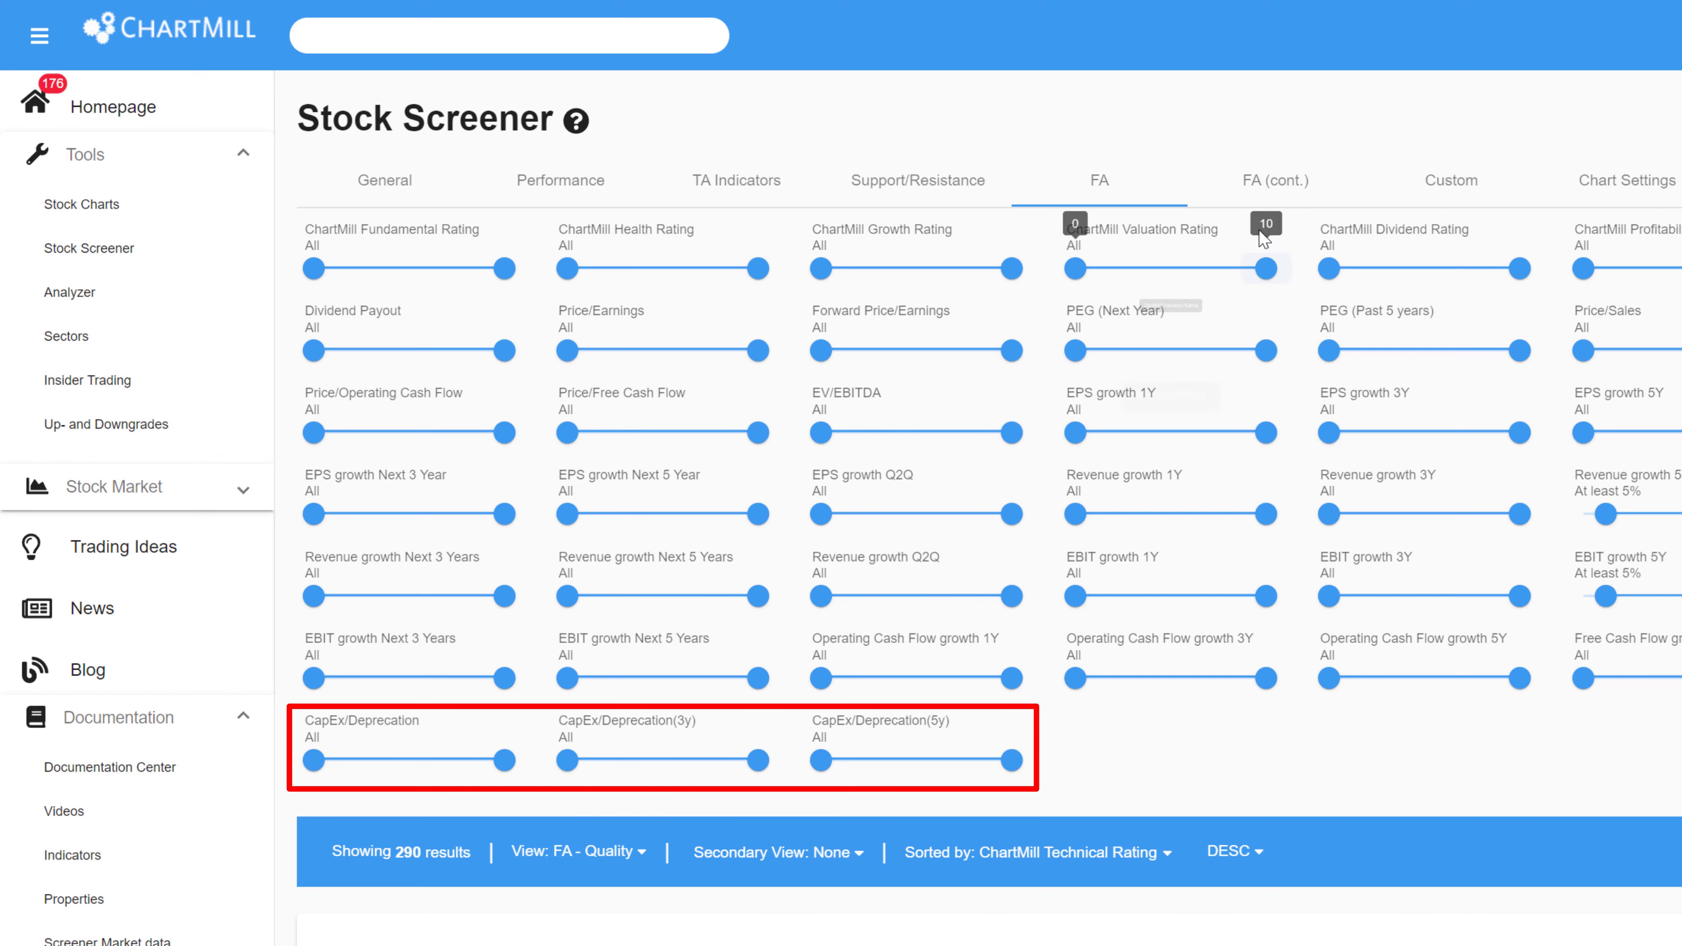
click(1246, 188)
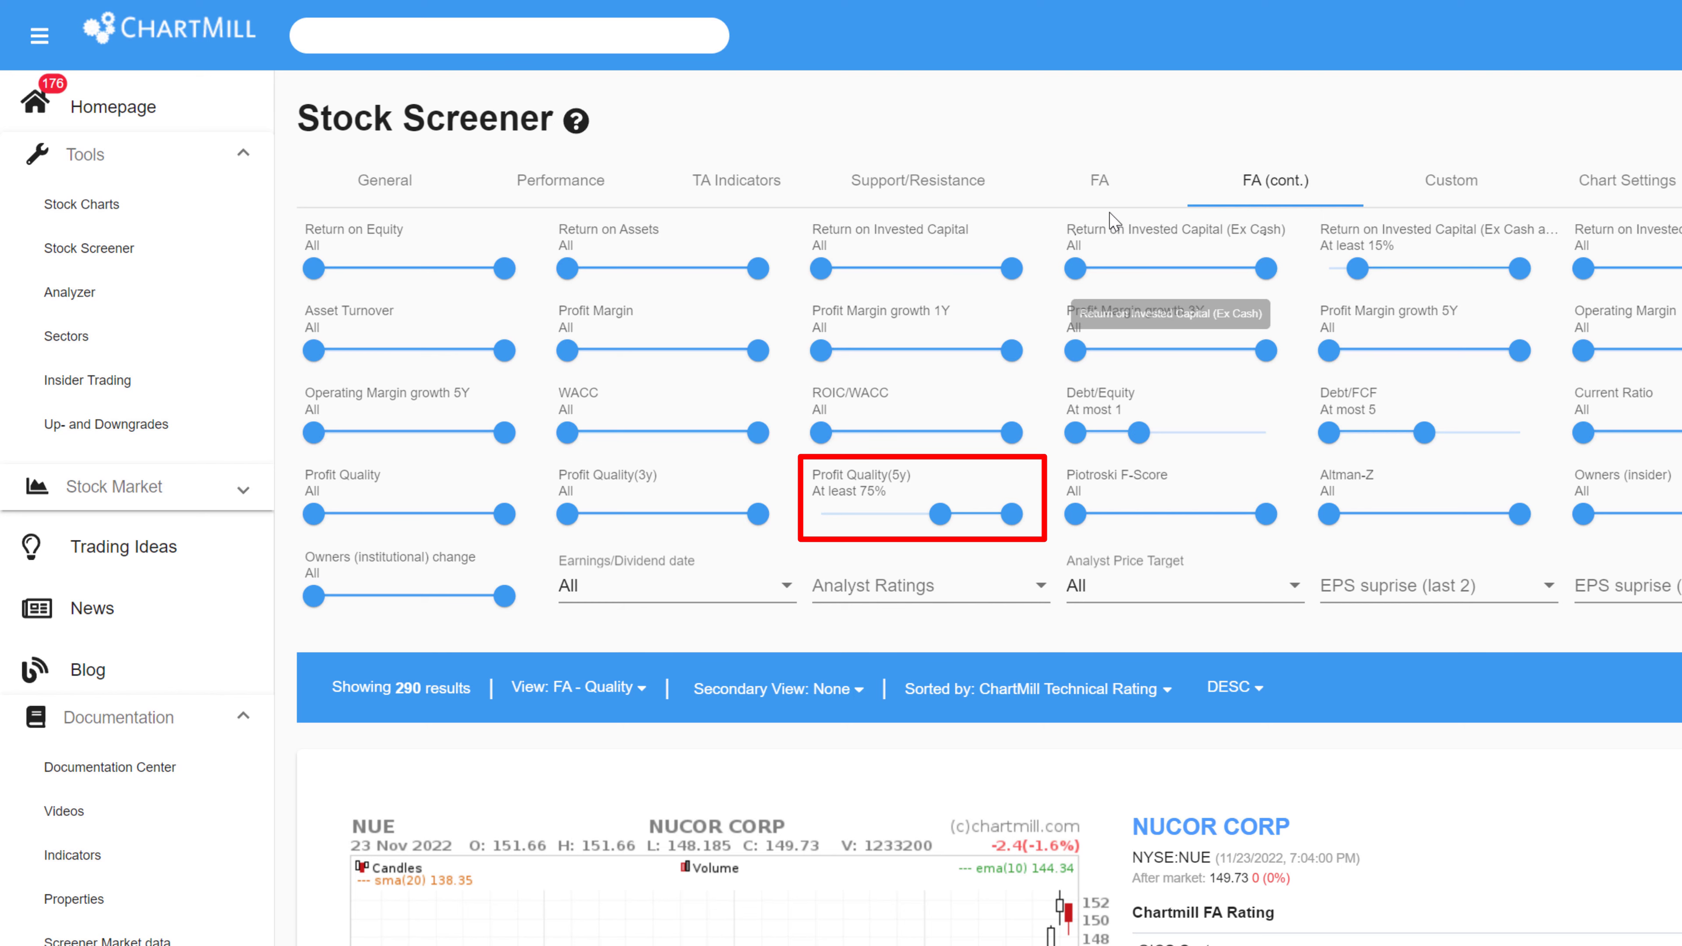
click(1097, 190)
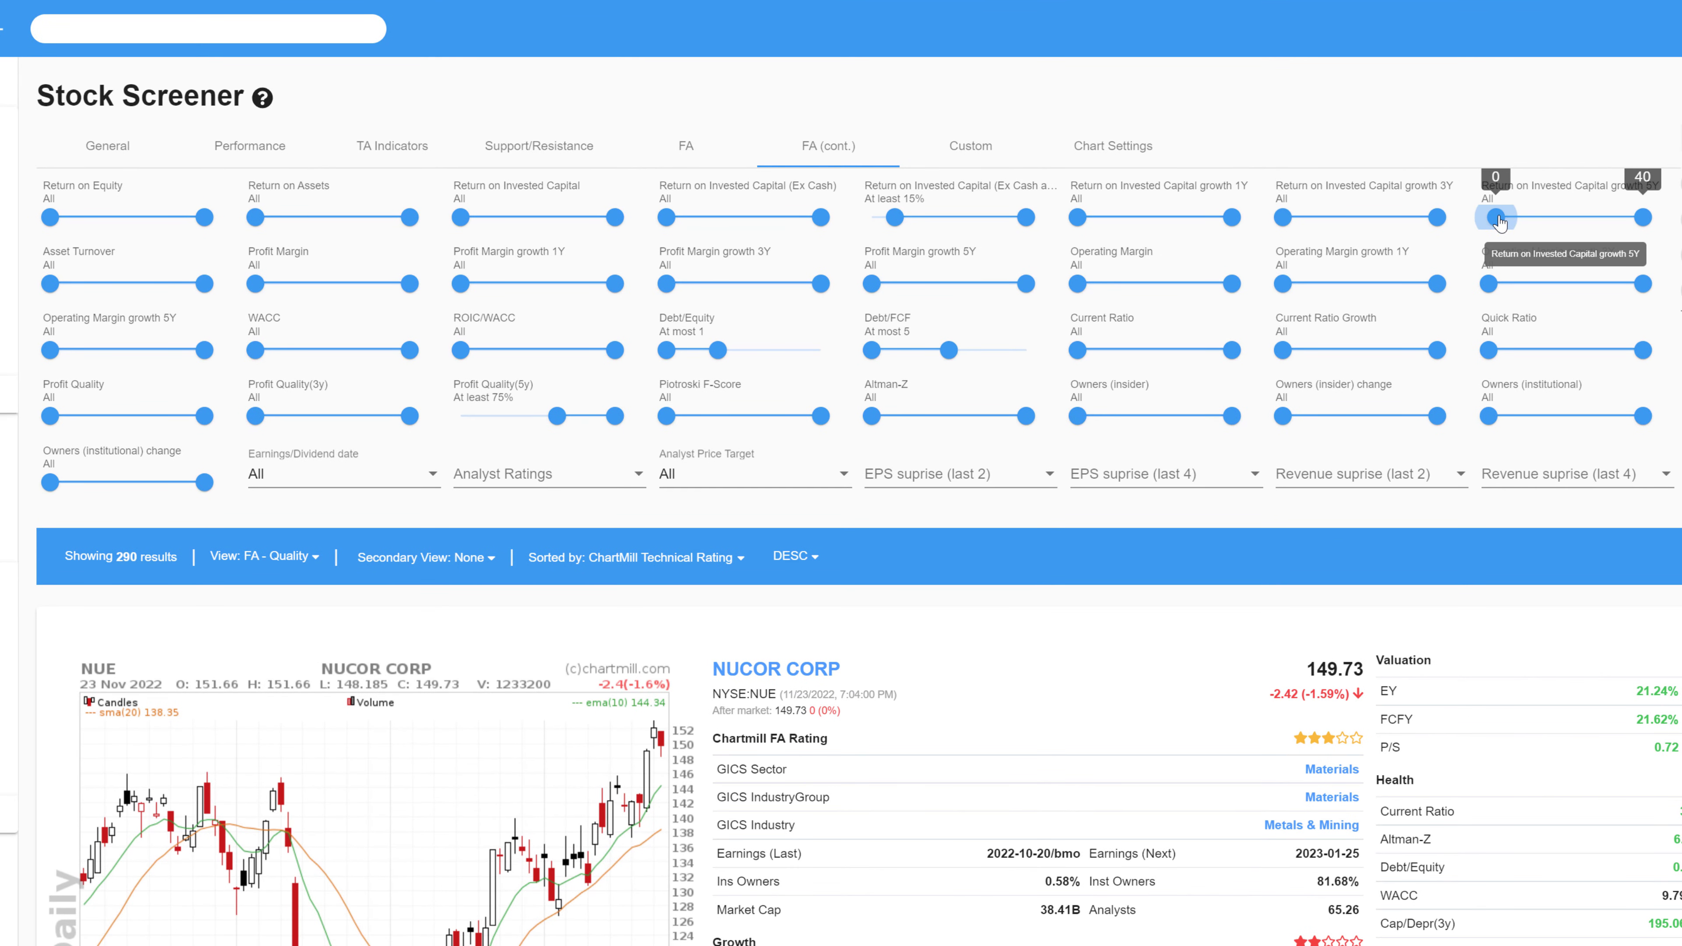
- Require at least 0% for the five-year growth of Return on Invested Capital, Profit Margin and Operating Margin
click(1499, 220)
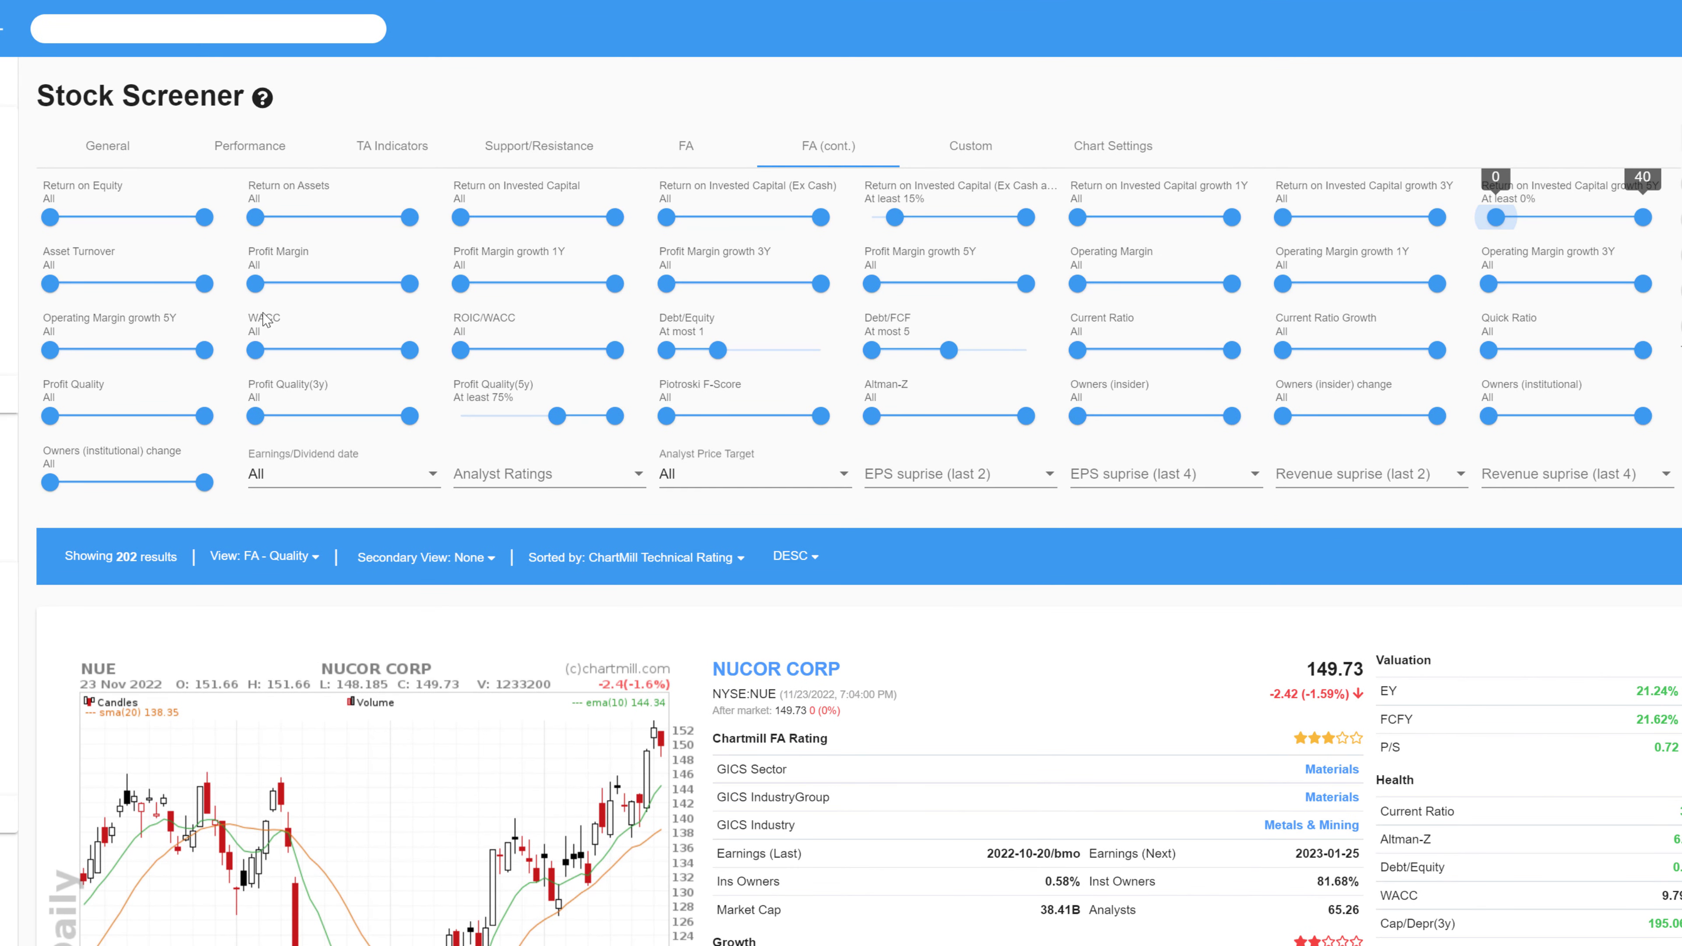
click(887, 284)
drag(886, 285, 879, 284)
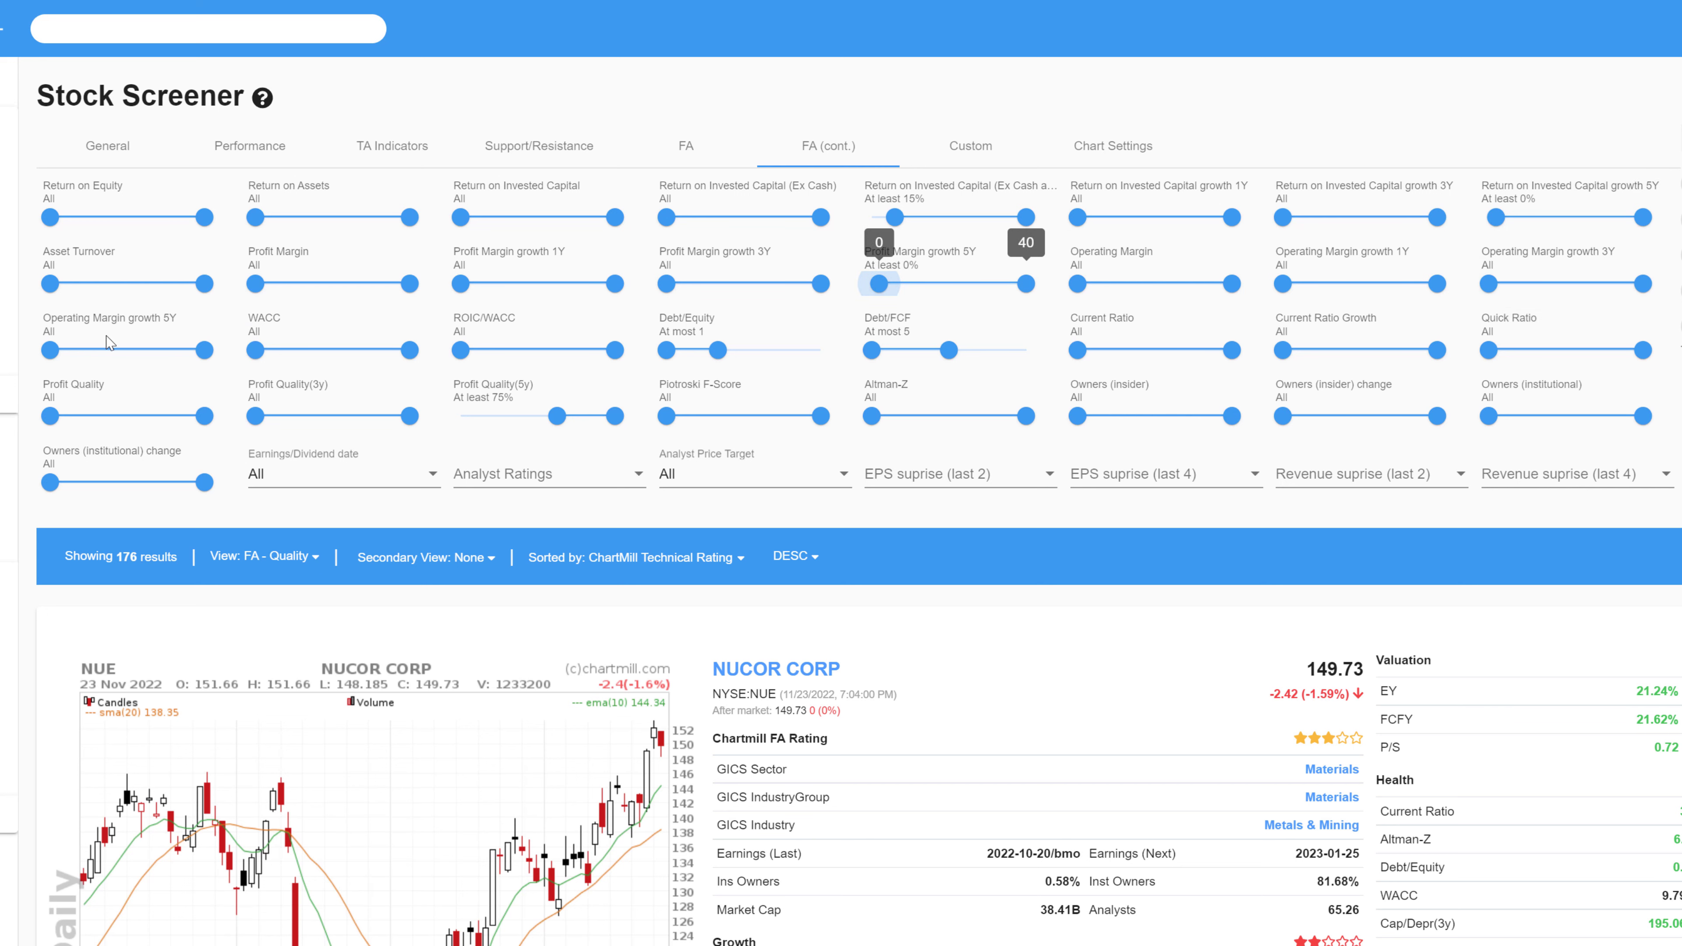
drag(42, 355, 58, 354)
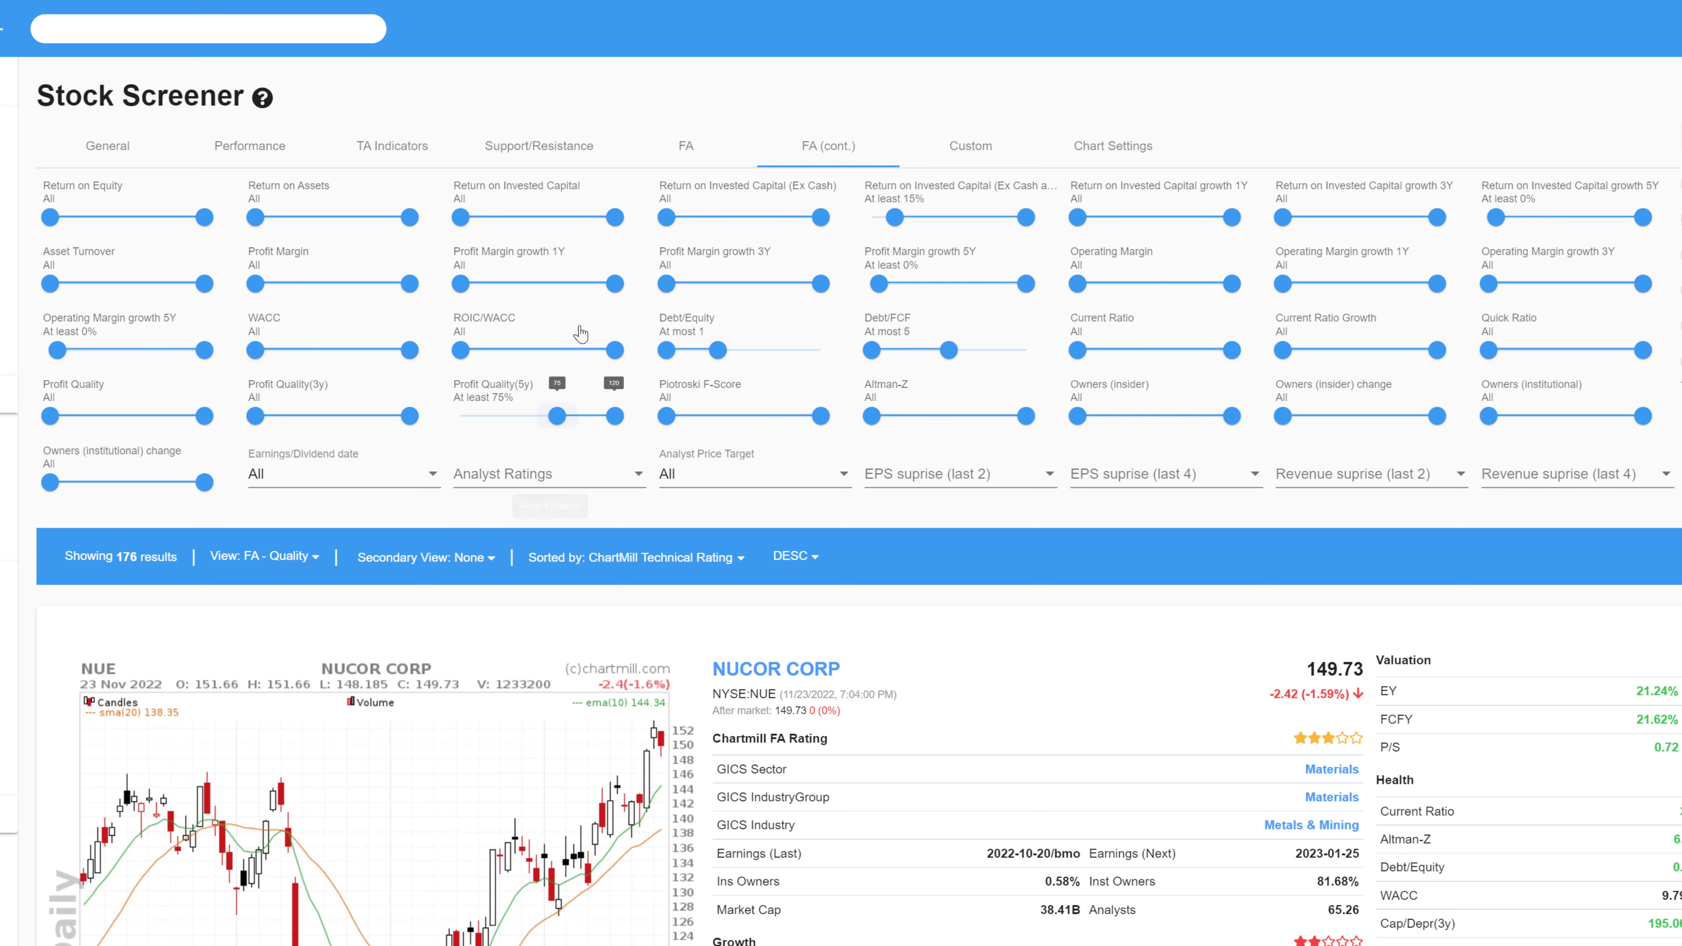
- Set Revenue growth Next 3 Years to at least 5% and return to the continued fundamental filters
click(689, 155)
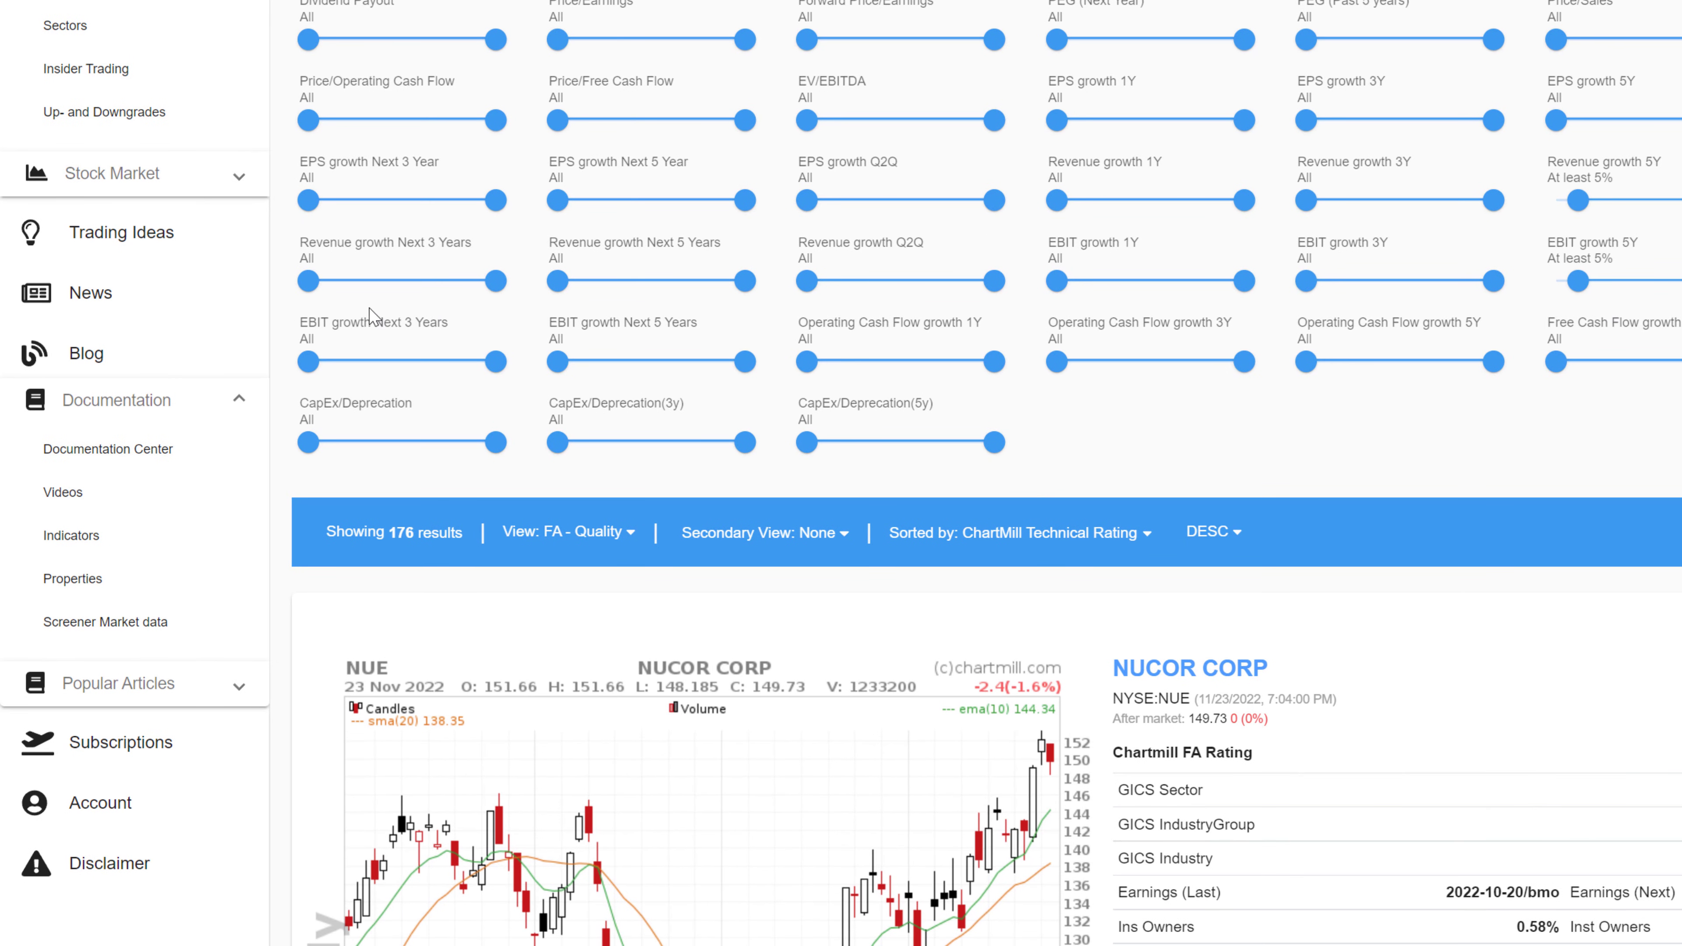
mouse_move(310, 286)
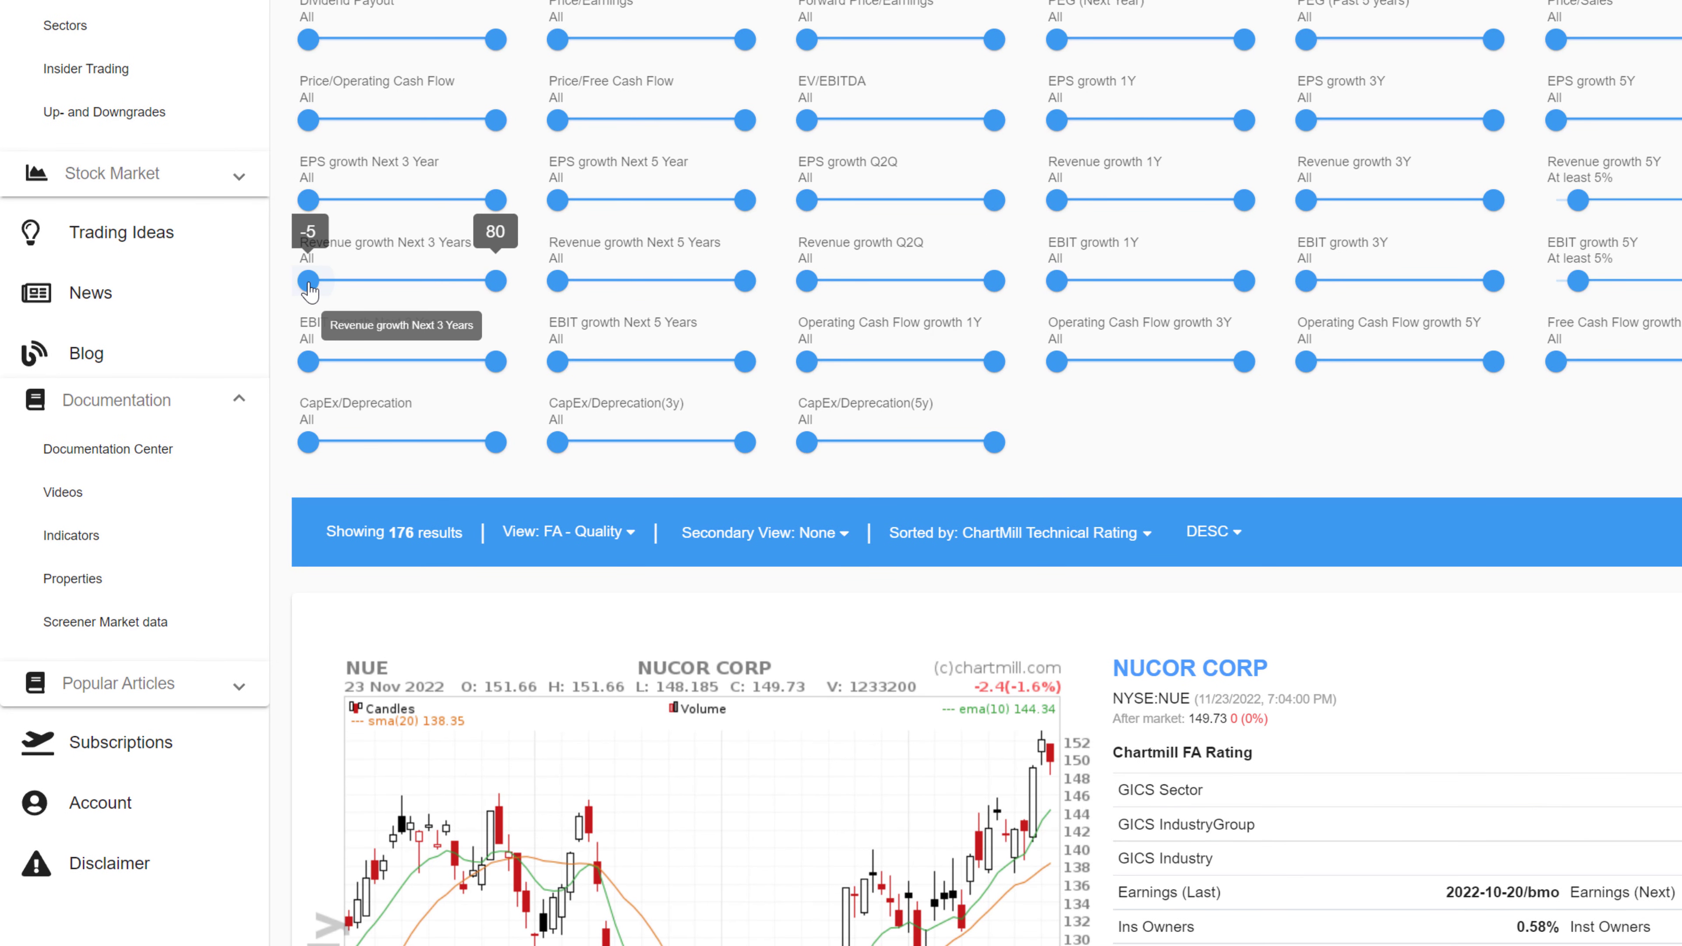
drag(310, 290, 337, 286)
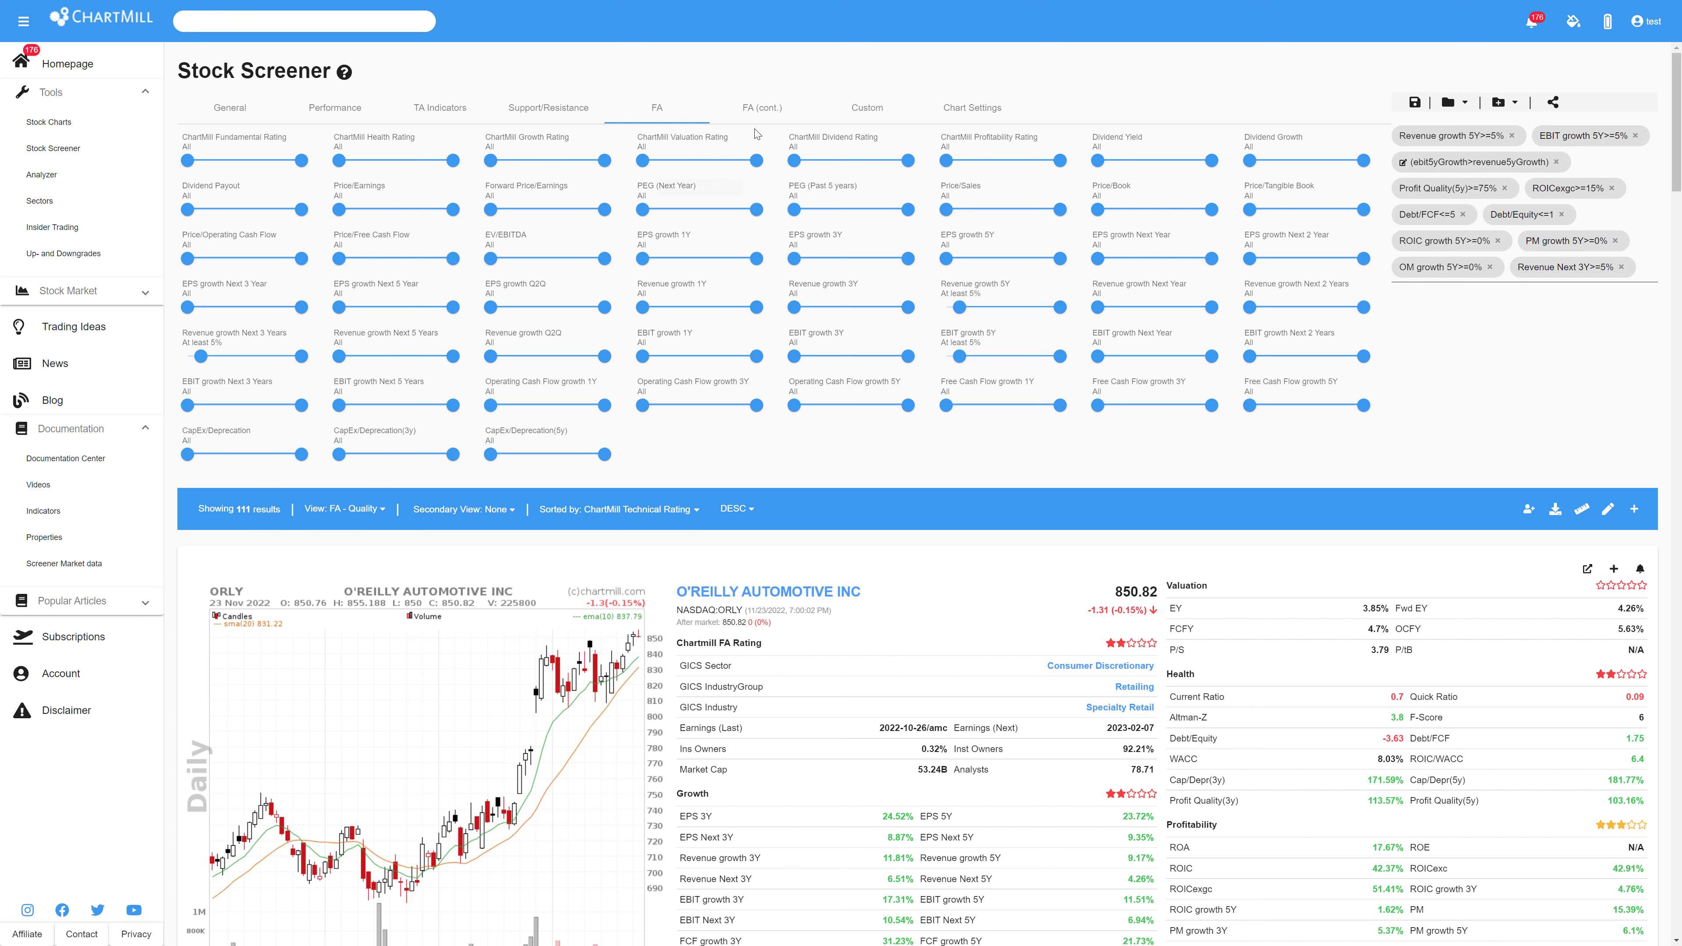
click(756, 111)
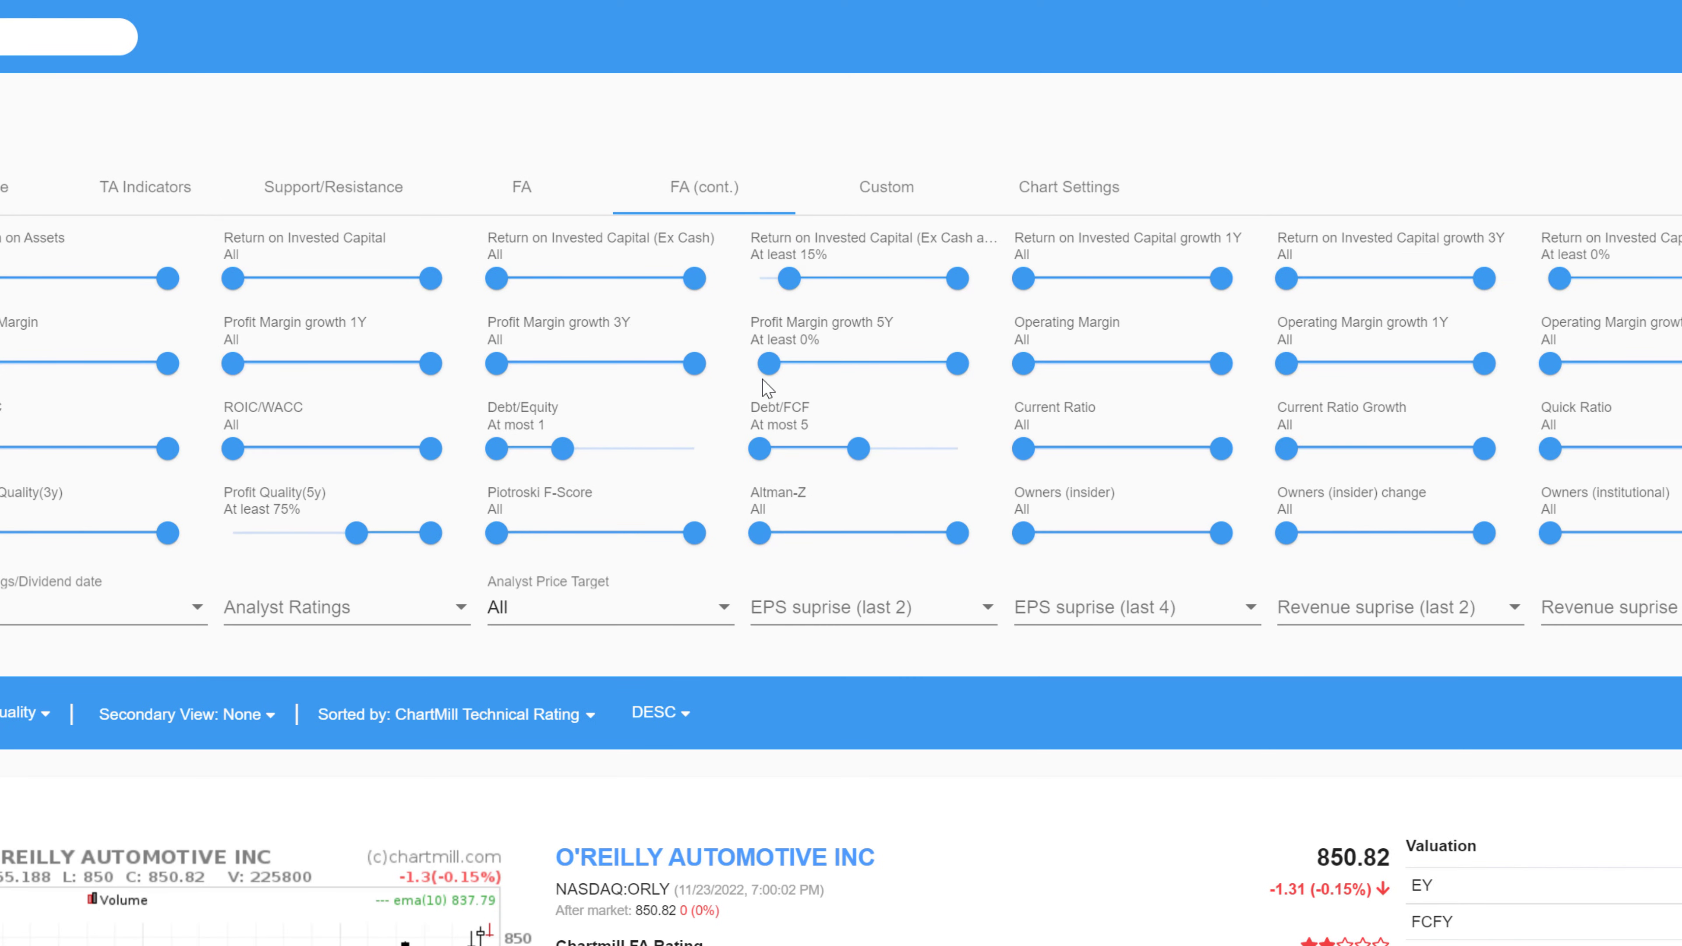
- Replace the five-year Profit Margin growth minimum with an upper limit of at most 0%
mouse_move(769, 372)
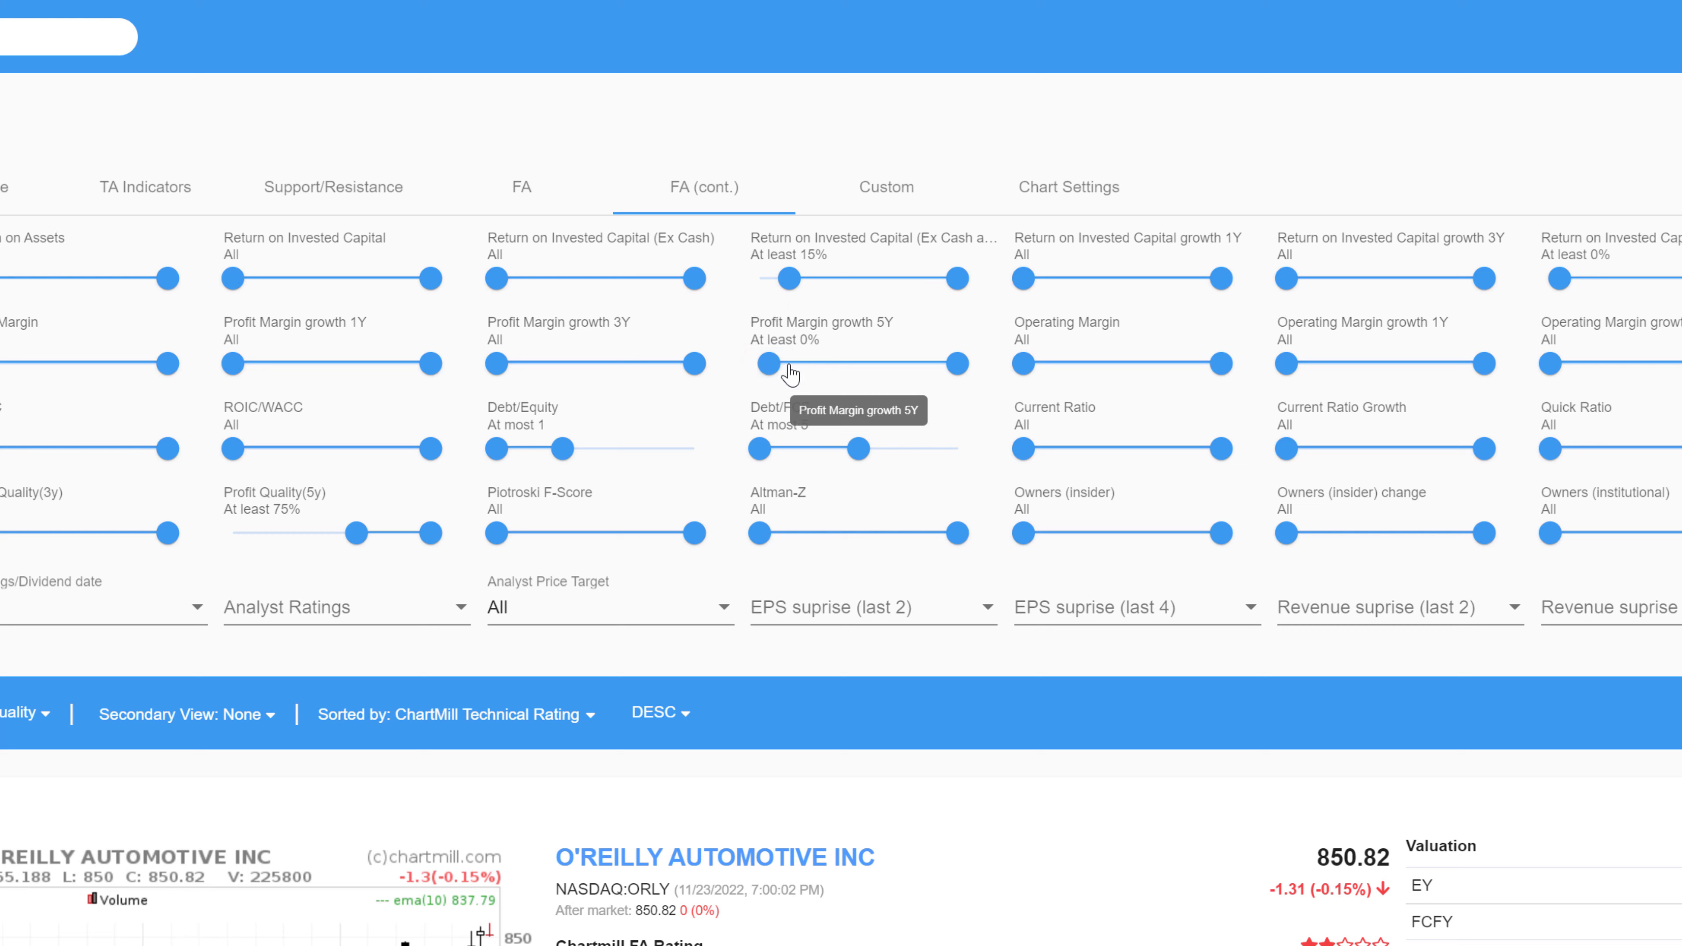
drag(770, 372, 735, 381)
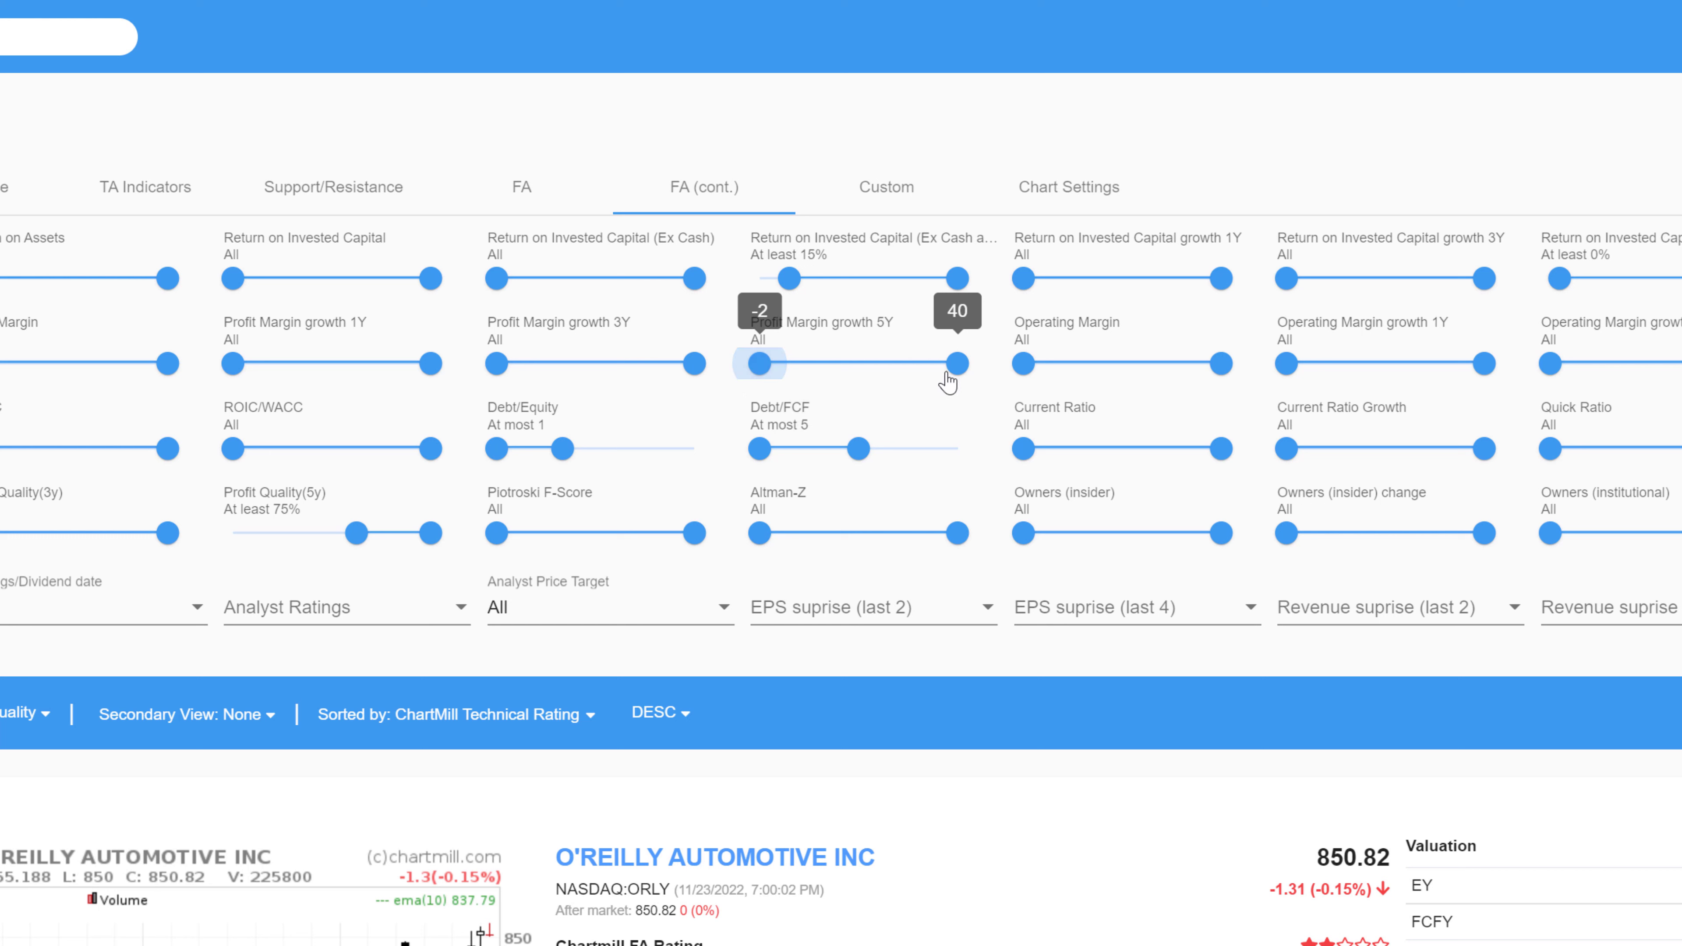
drag(951, 375, 771, 383)
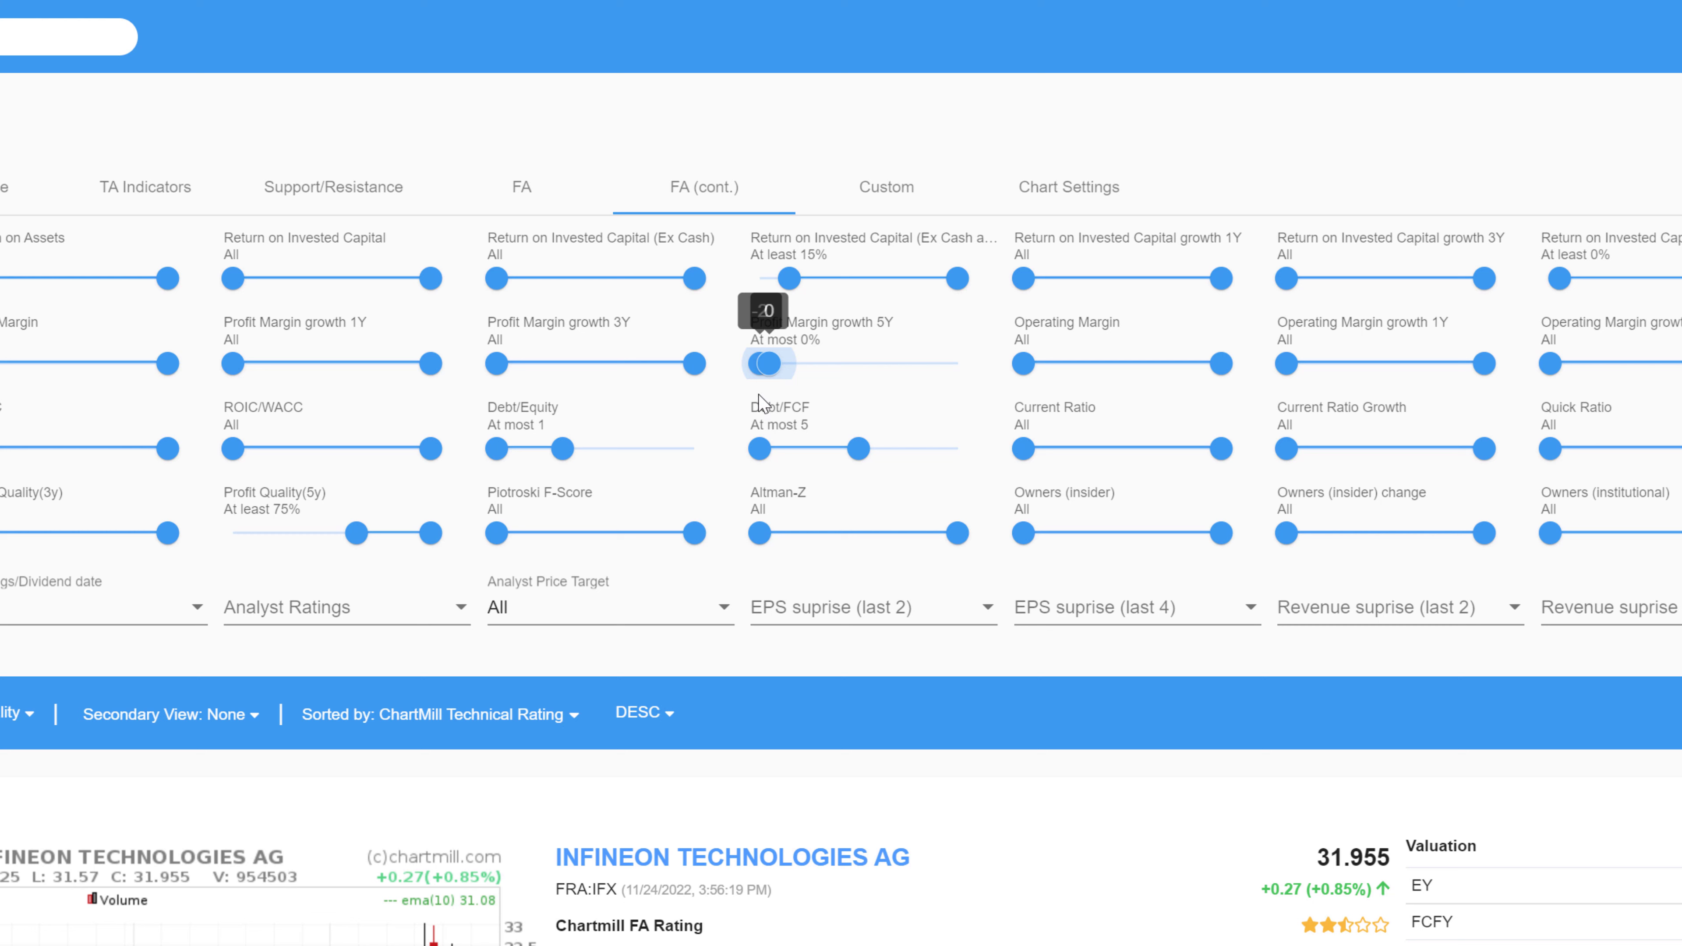
click(725, 423)
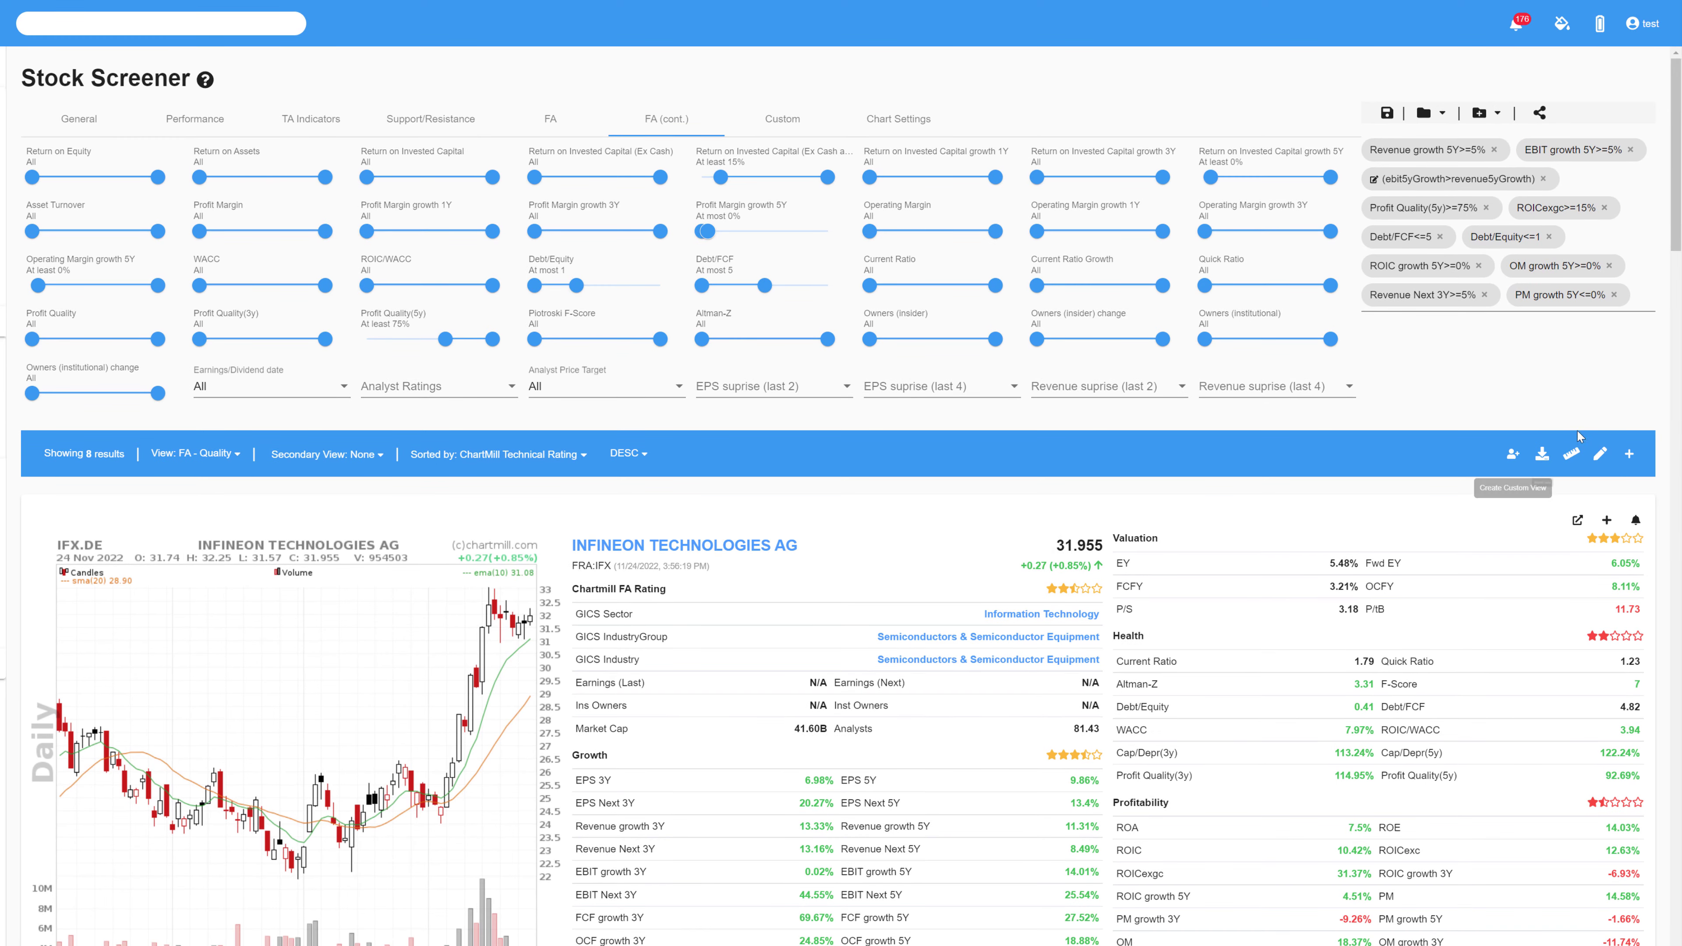
- Review the charts and fundamentals of the stocks matching the profit margin growth filter
scroll(1678, 251, down, 10)
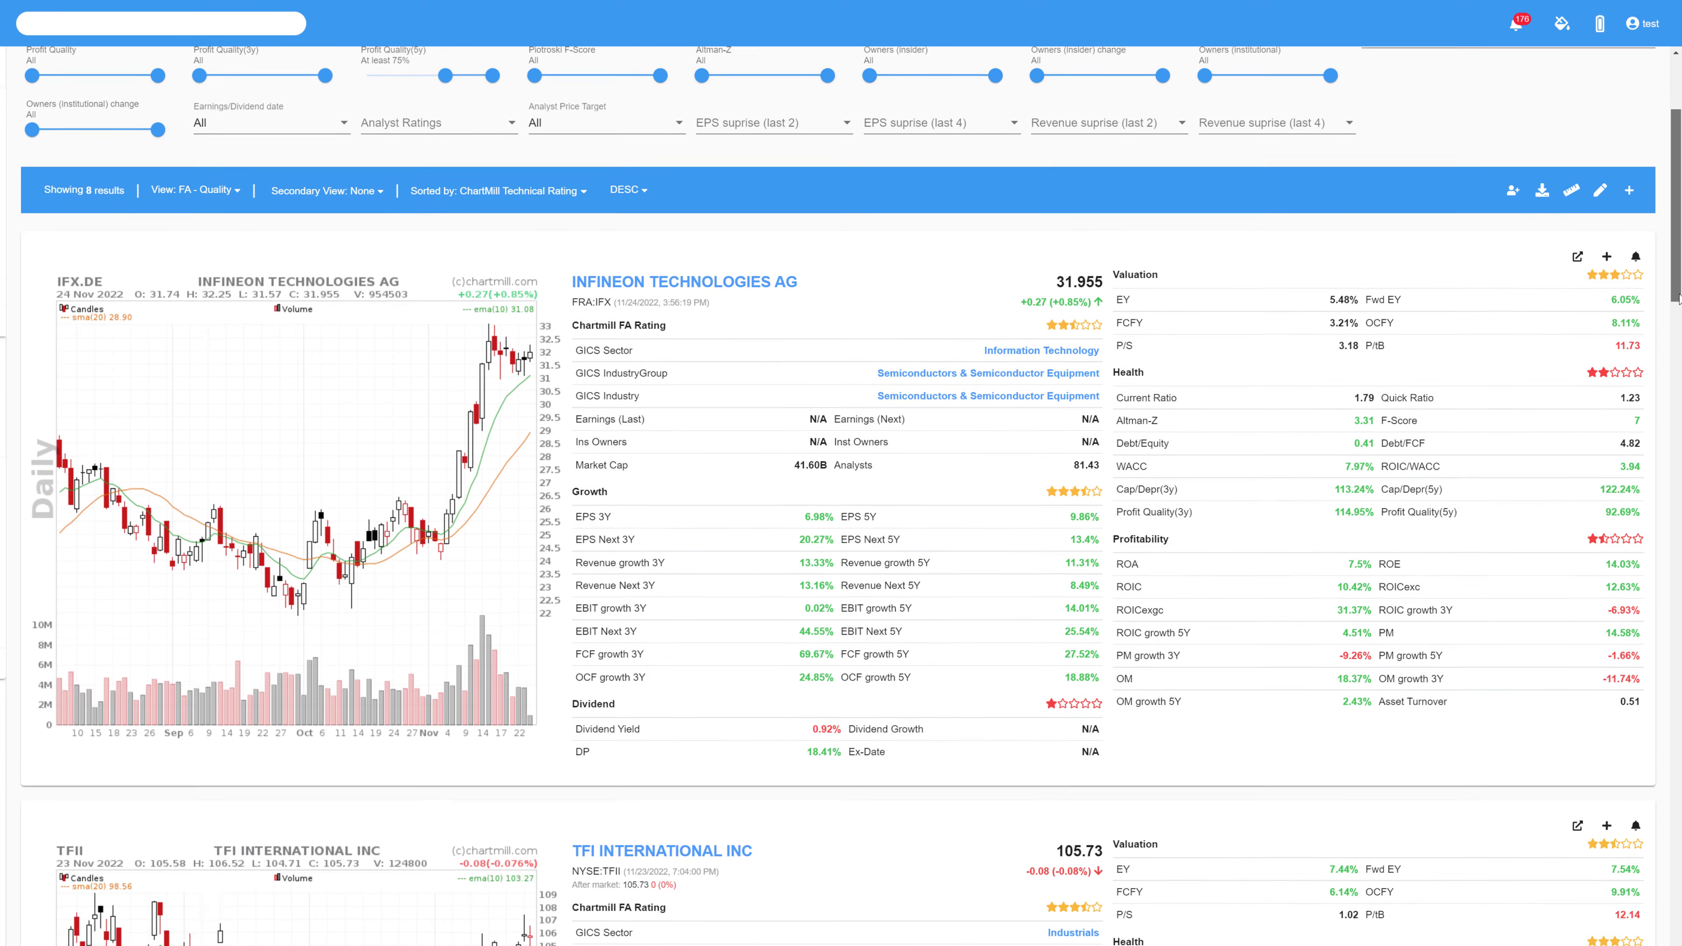
scroll(1678, 251, down, 6)
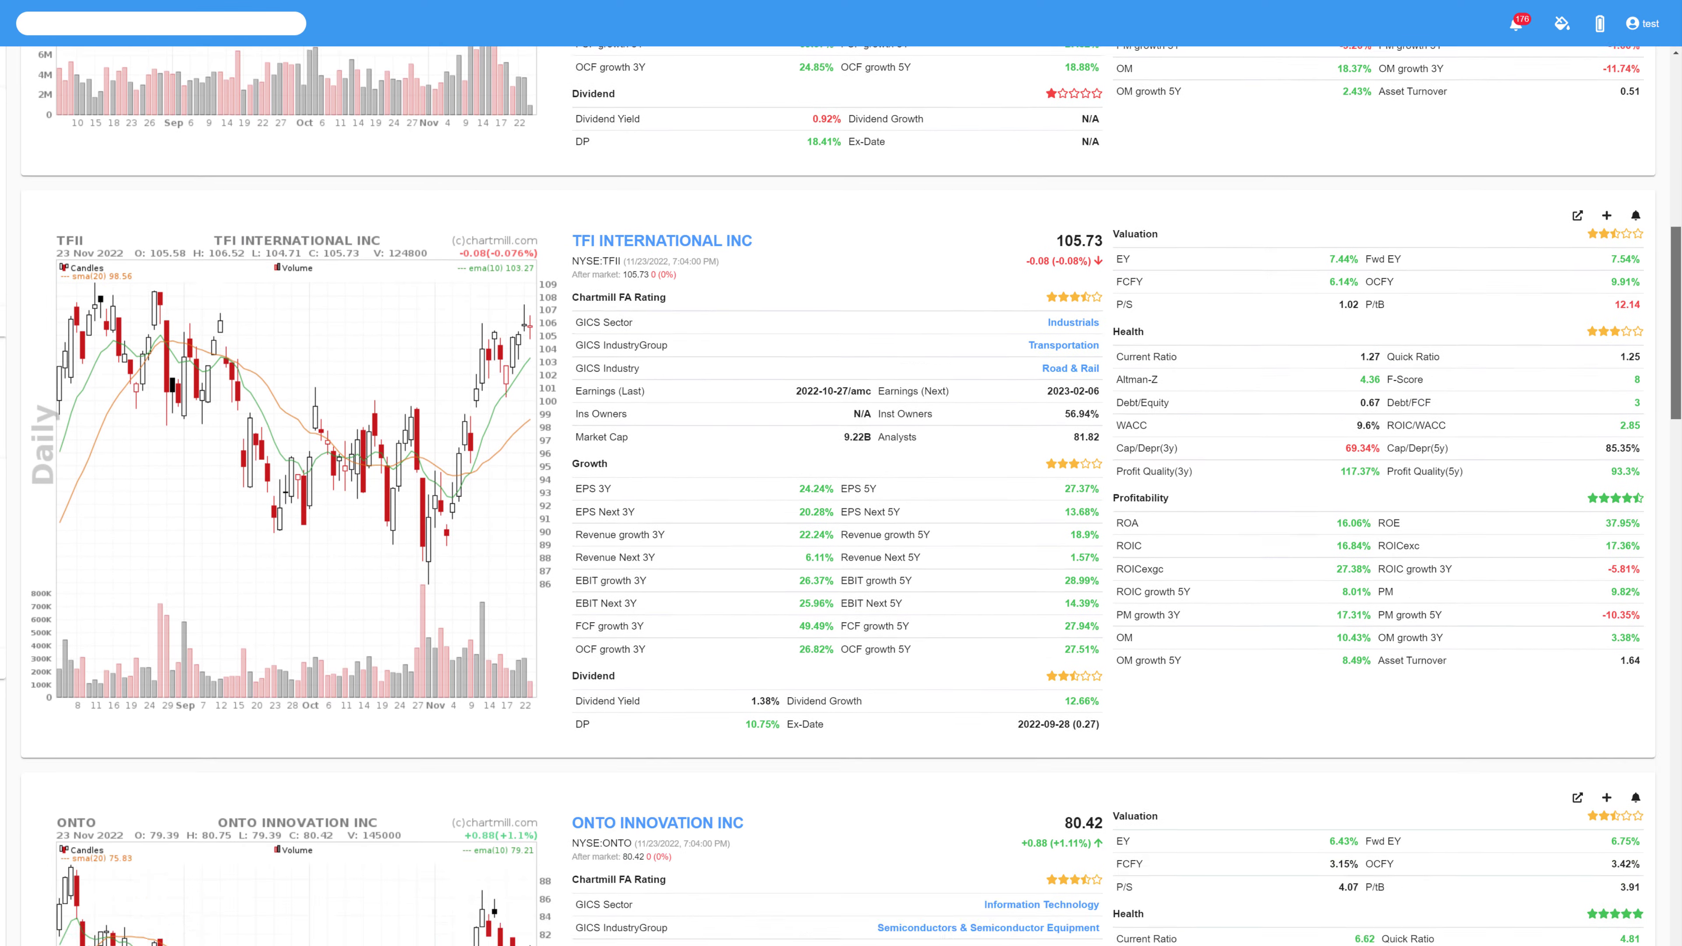
scroll(841, 496, down, 12)
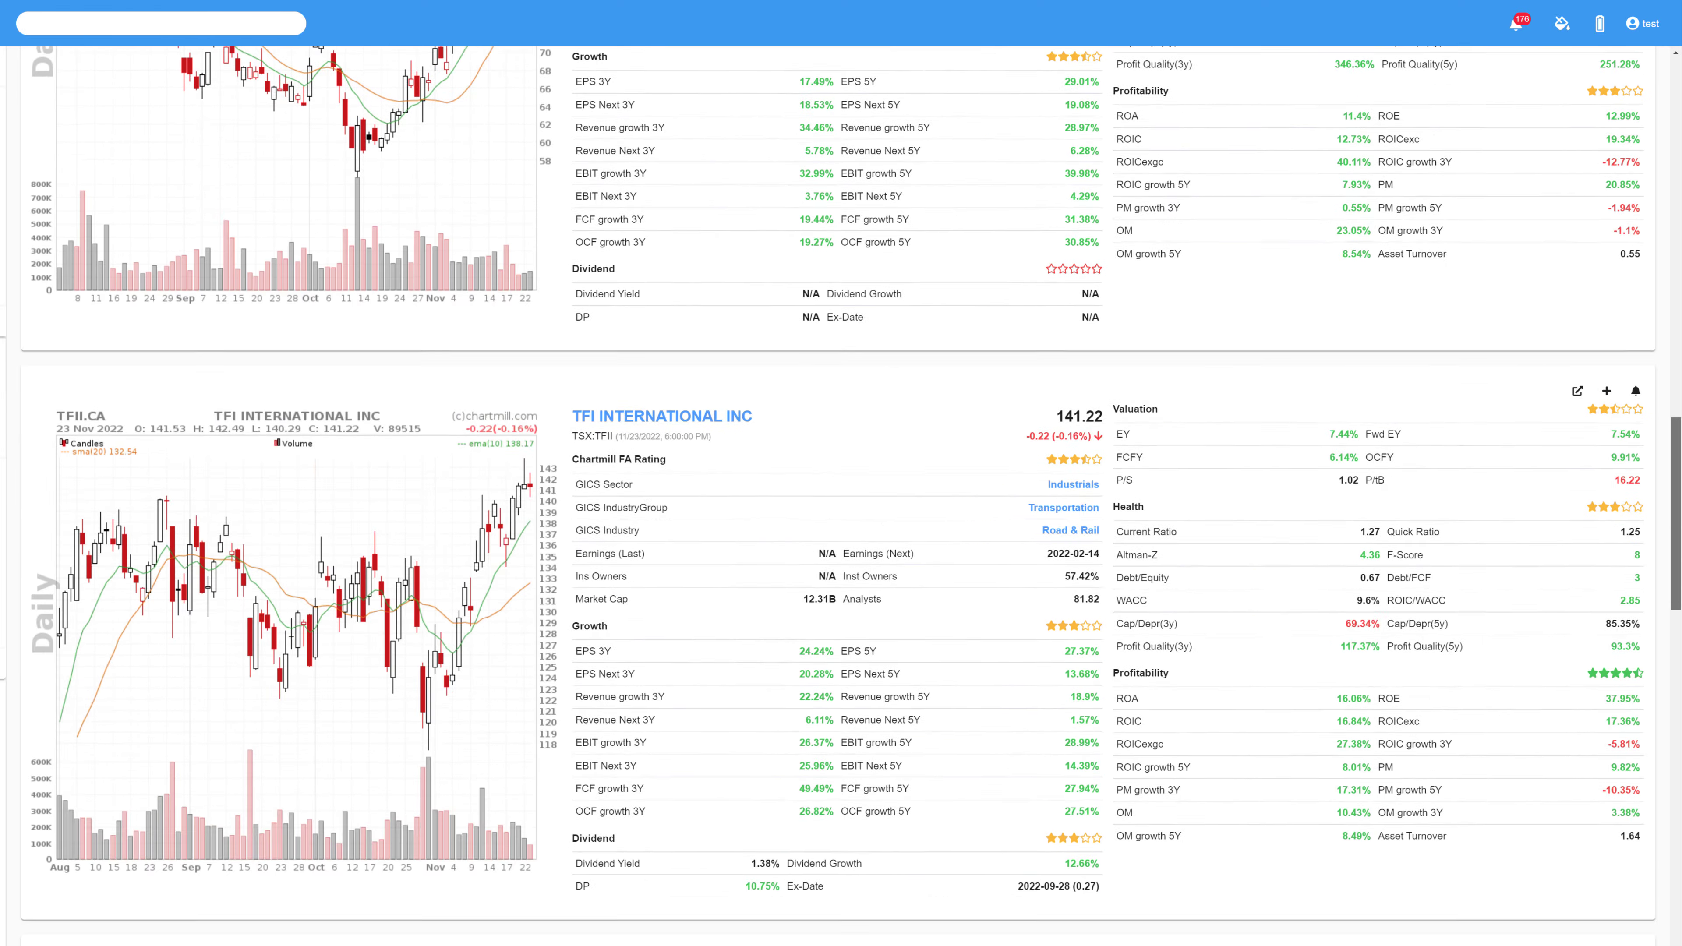
scroll(841, 496, down, 5)
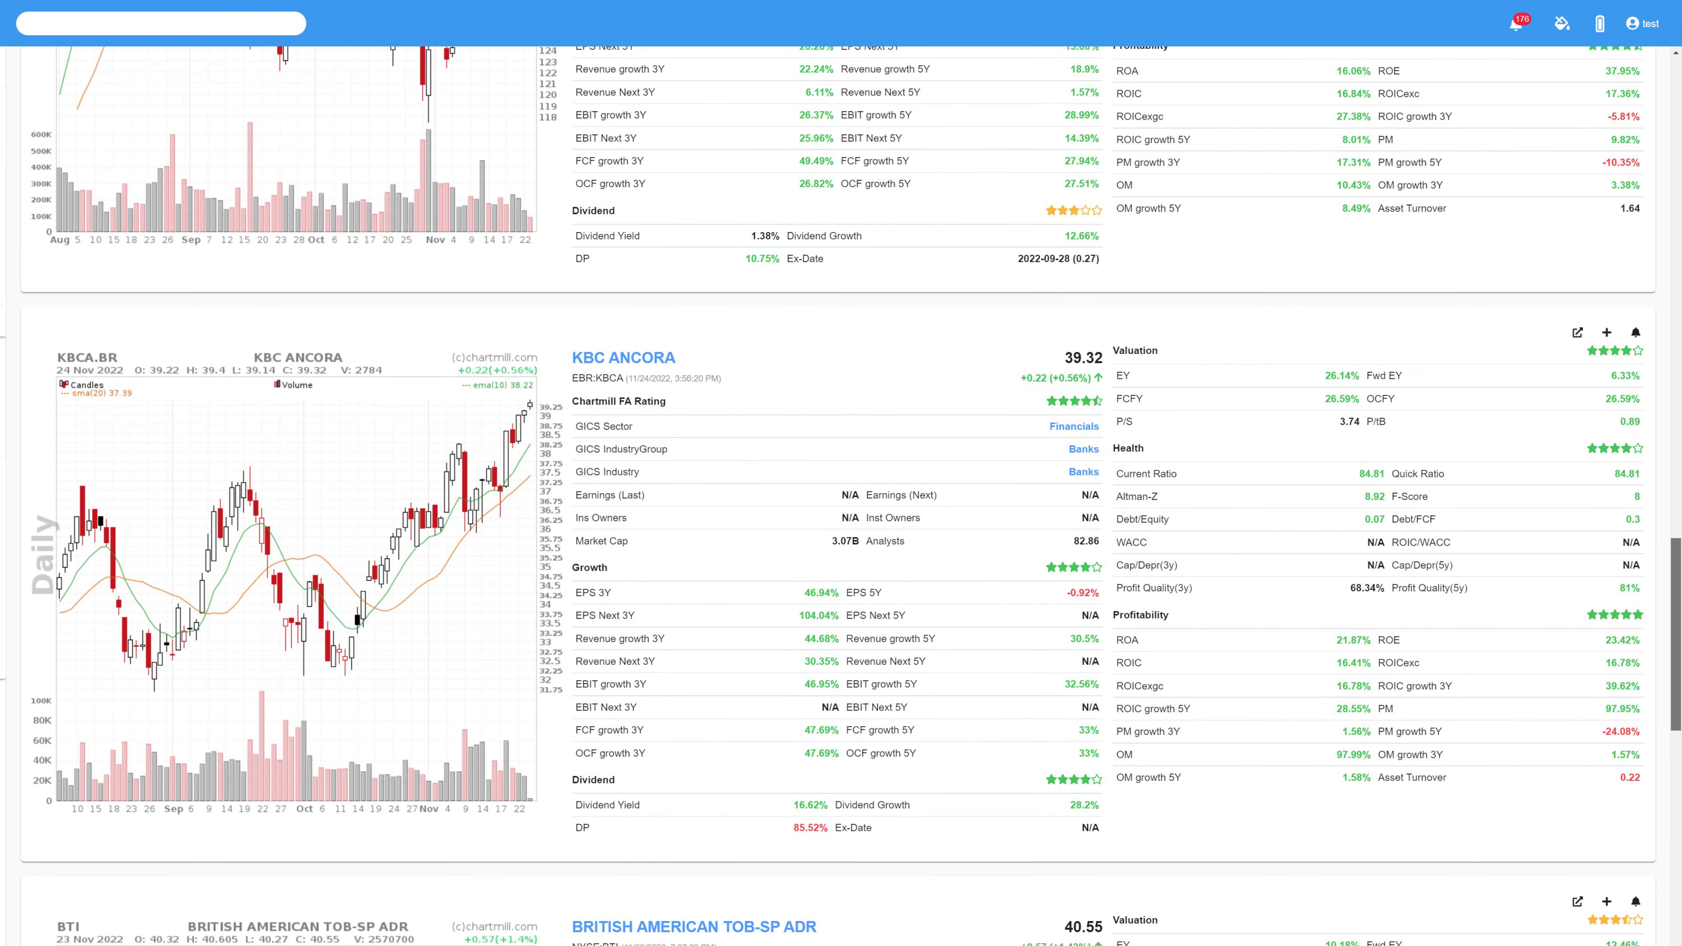
scroll(841, 495, up, 17)
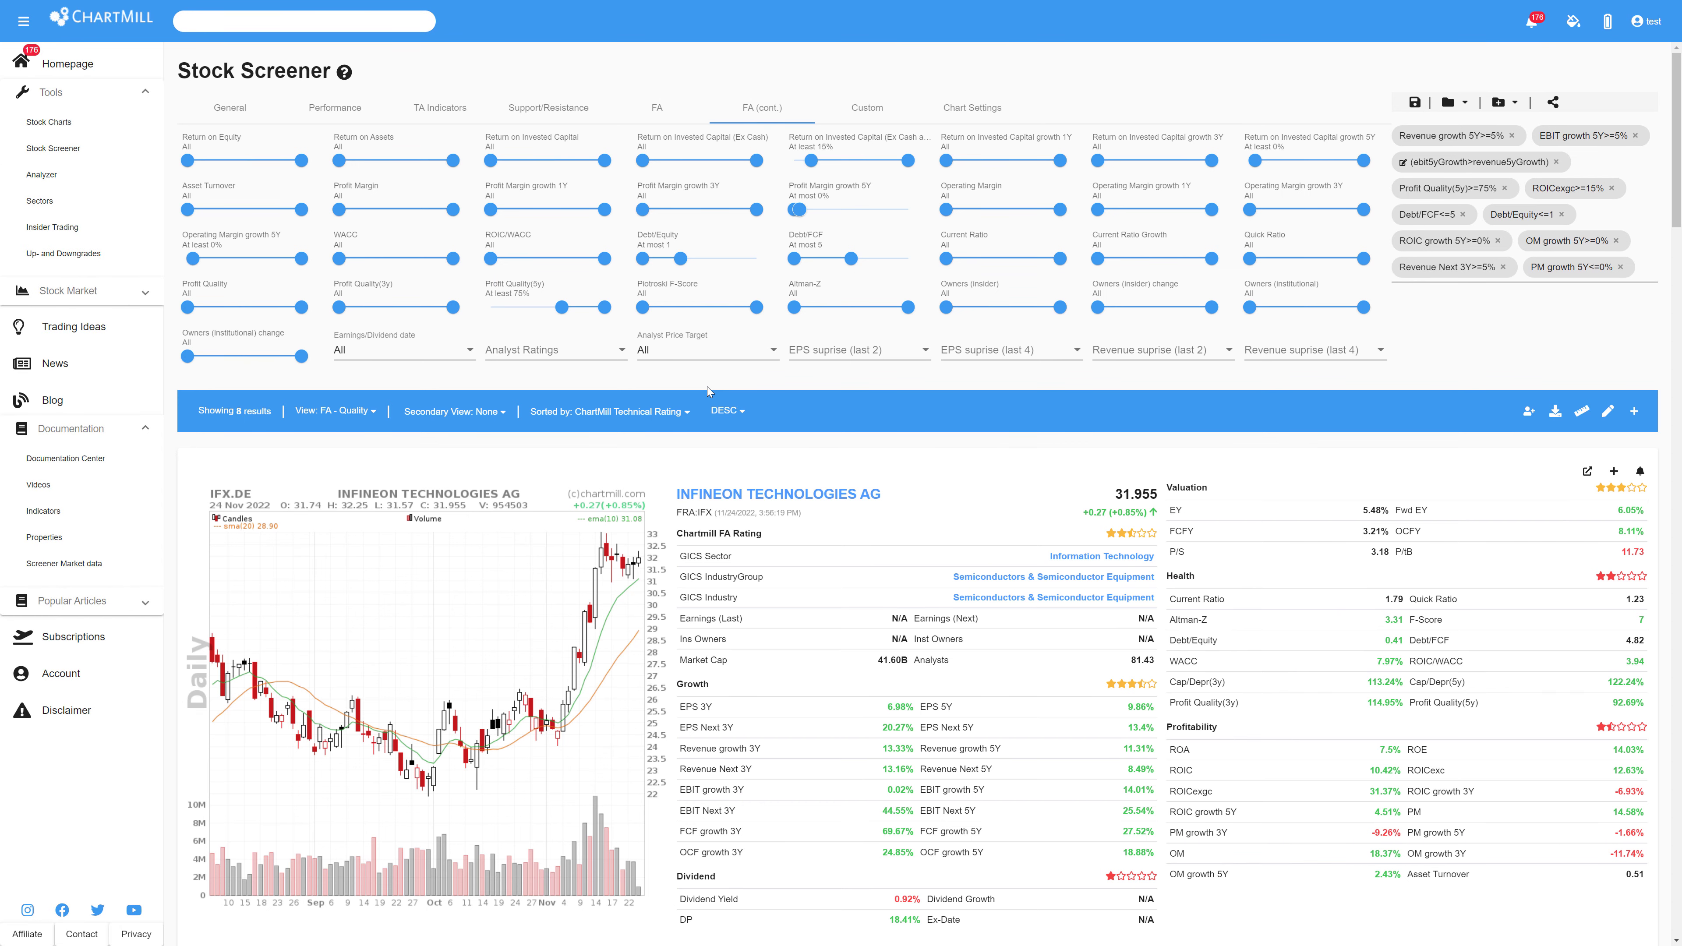
- Open the Trading Ideas page and restrict its shared screens to Fundamental Analysis Only
click(100, 334)
click(401, 232)
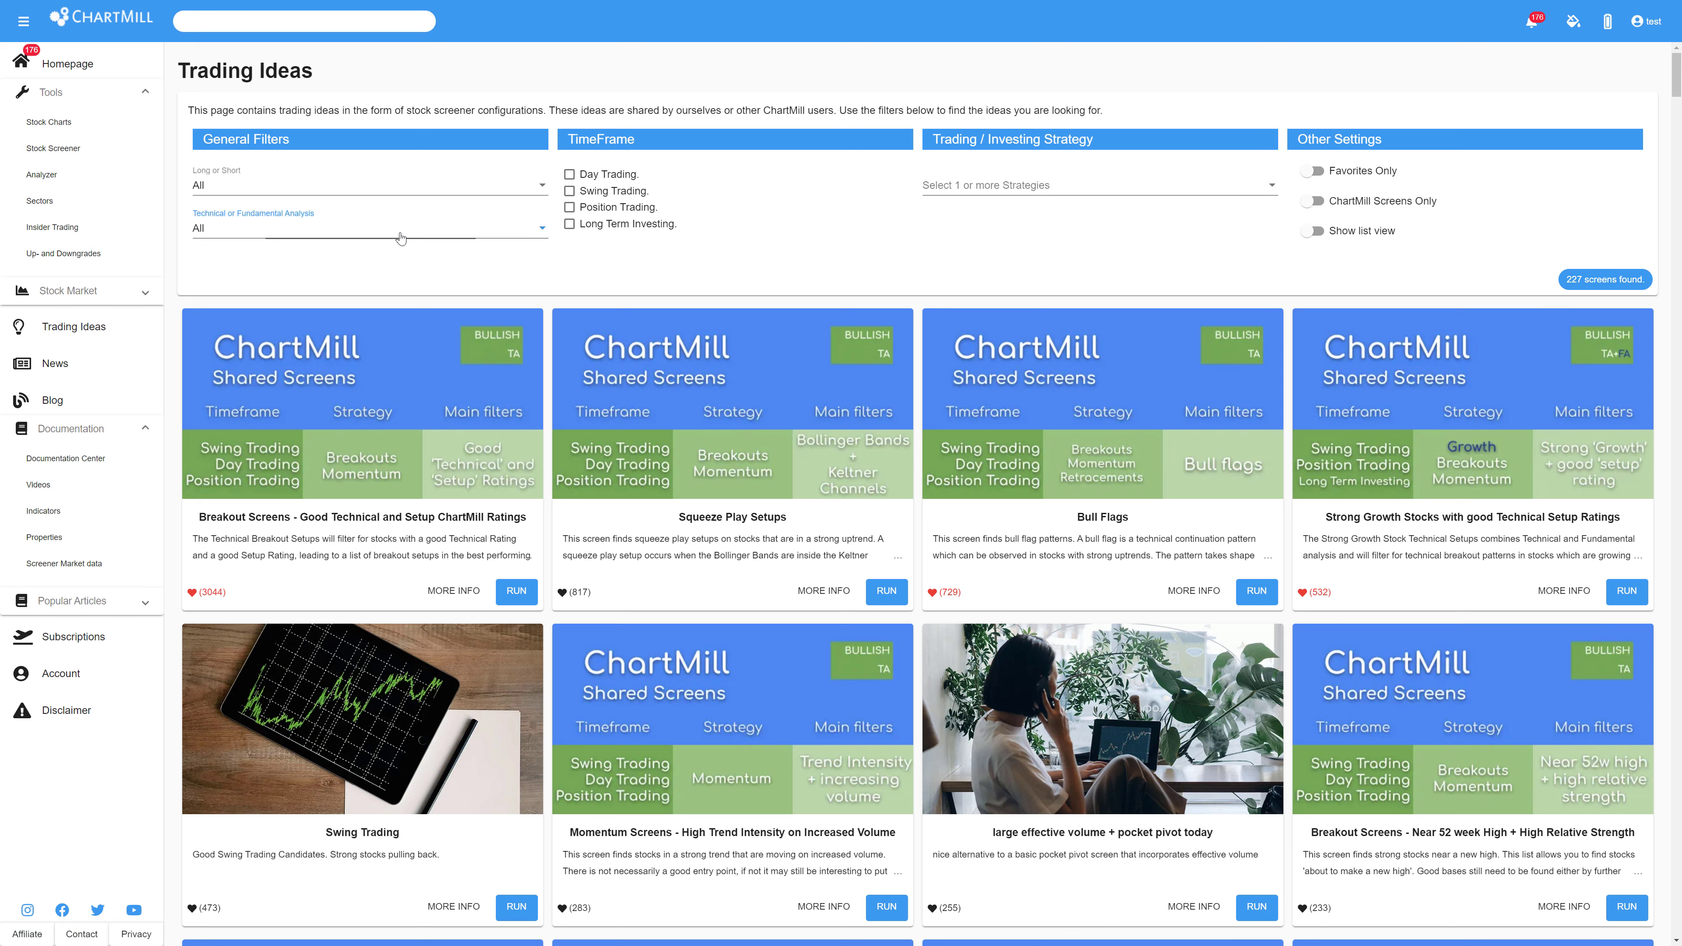
click(265, 286)
- Narrow the trading ideas to the Quality Investing strategy and to ChartMill screens only
click(966, 187)
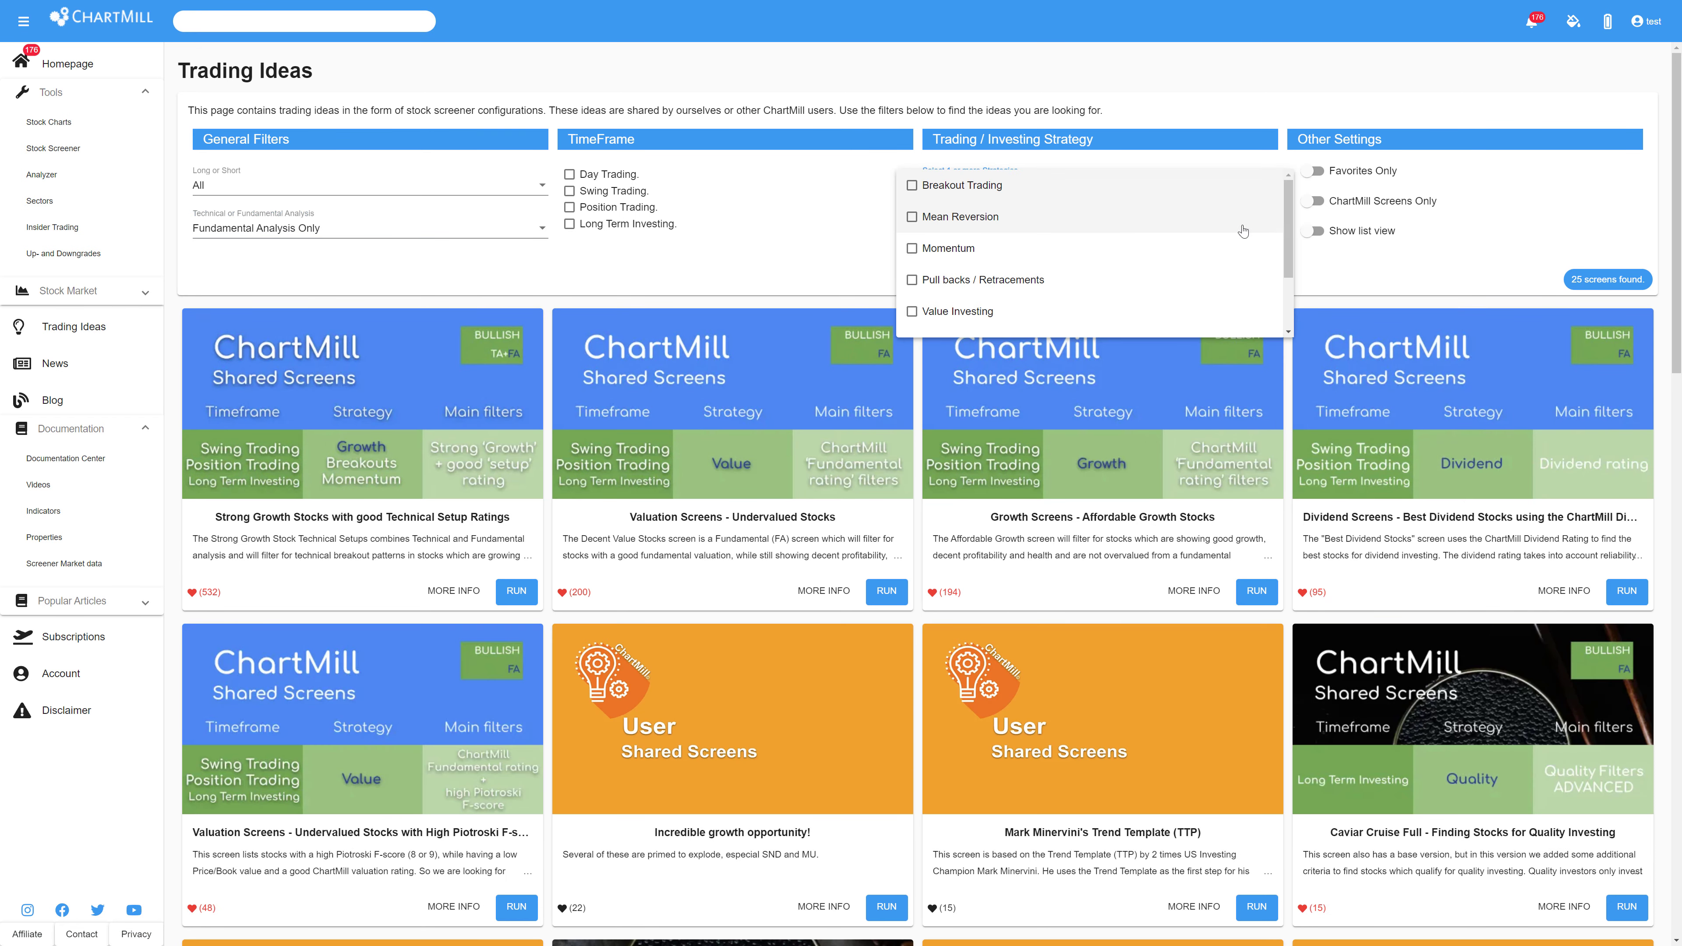
scroll(954, 312, down, 3)
click(948, 323)
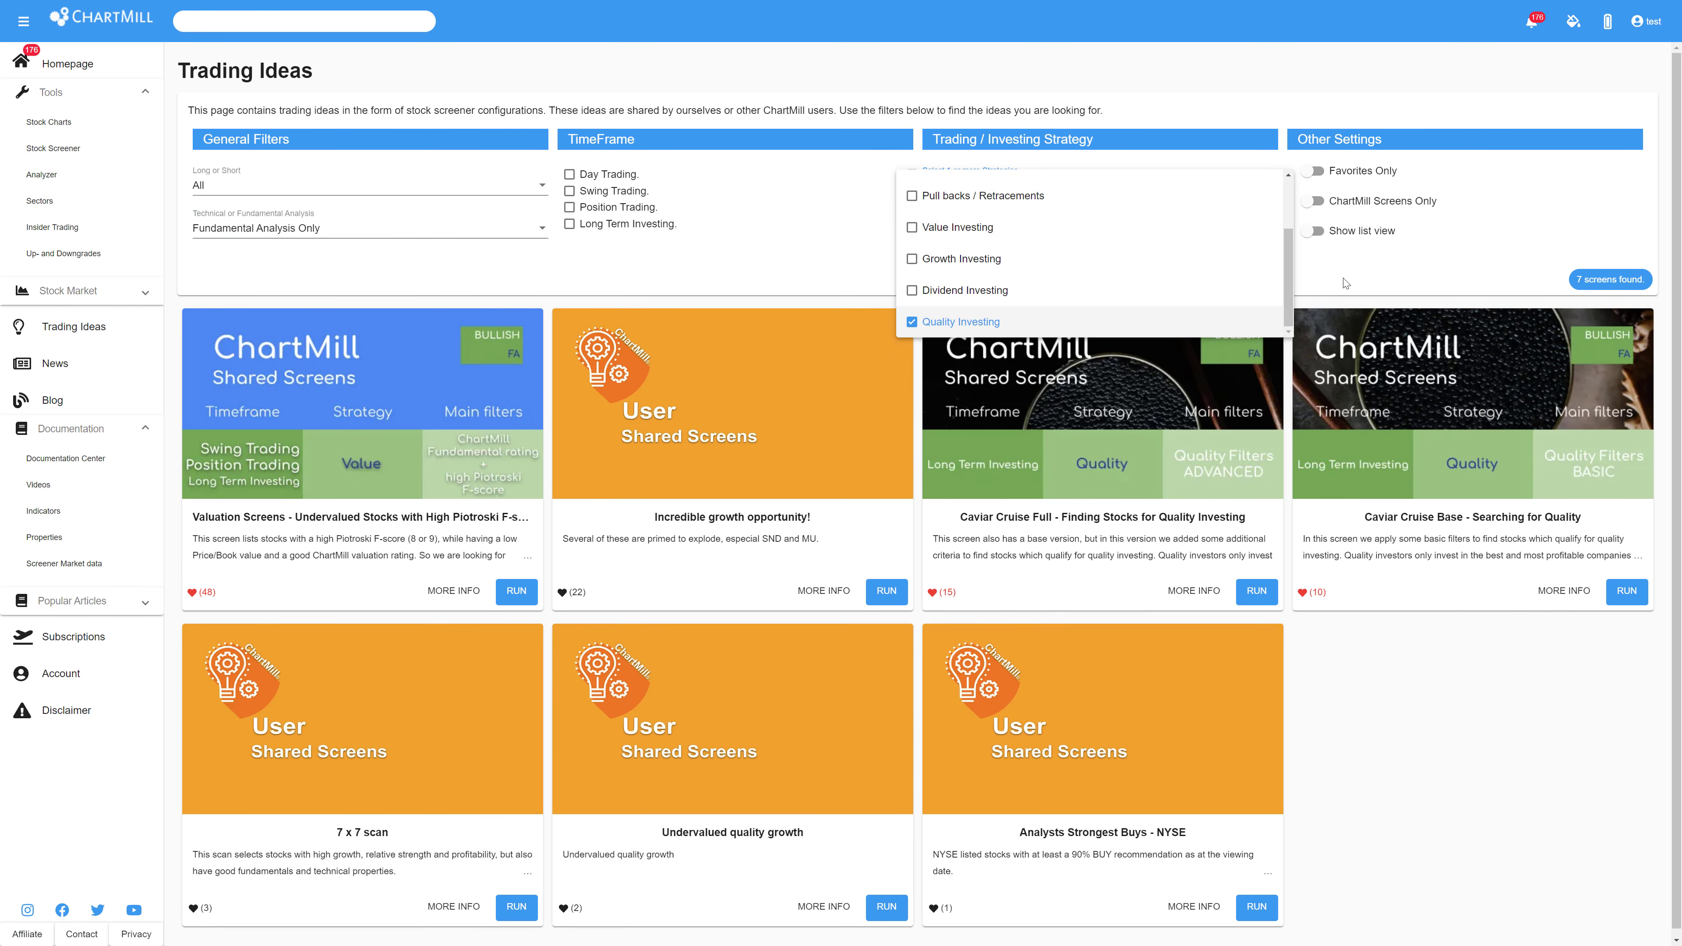
click(1315, 201)
click(1315, 201)
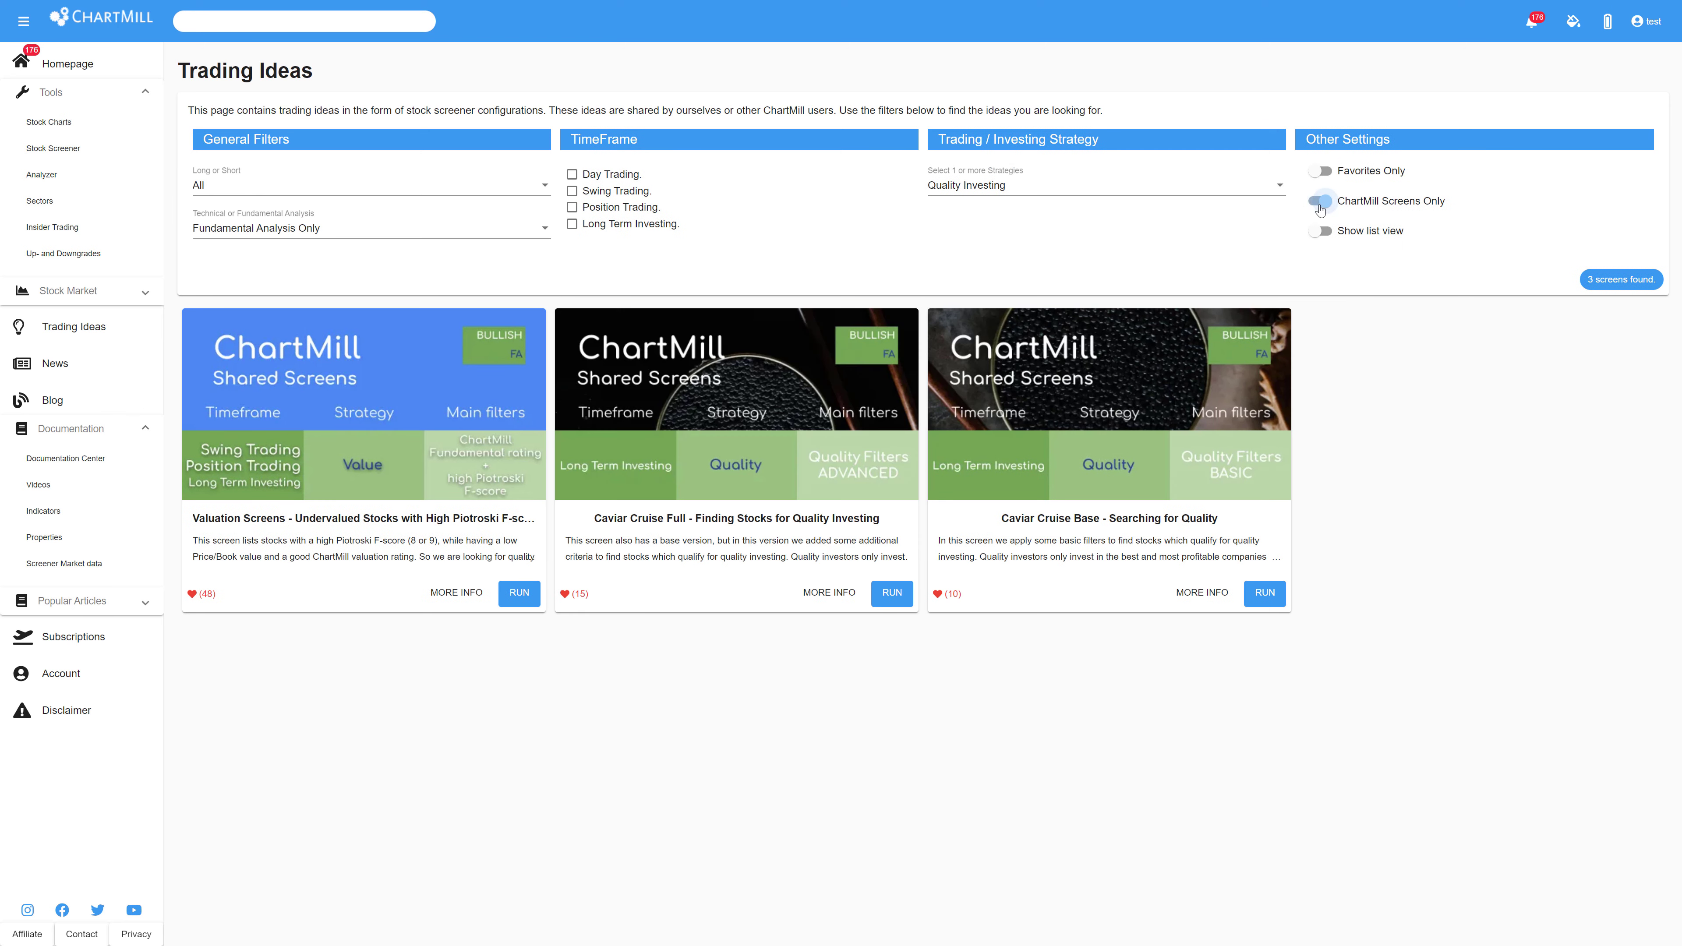
- Open the details of the Caviar Cruise Base - Searching for Quality screen and run it for the US only
click(1199, 594)
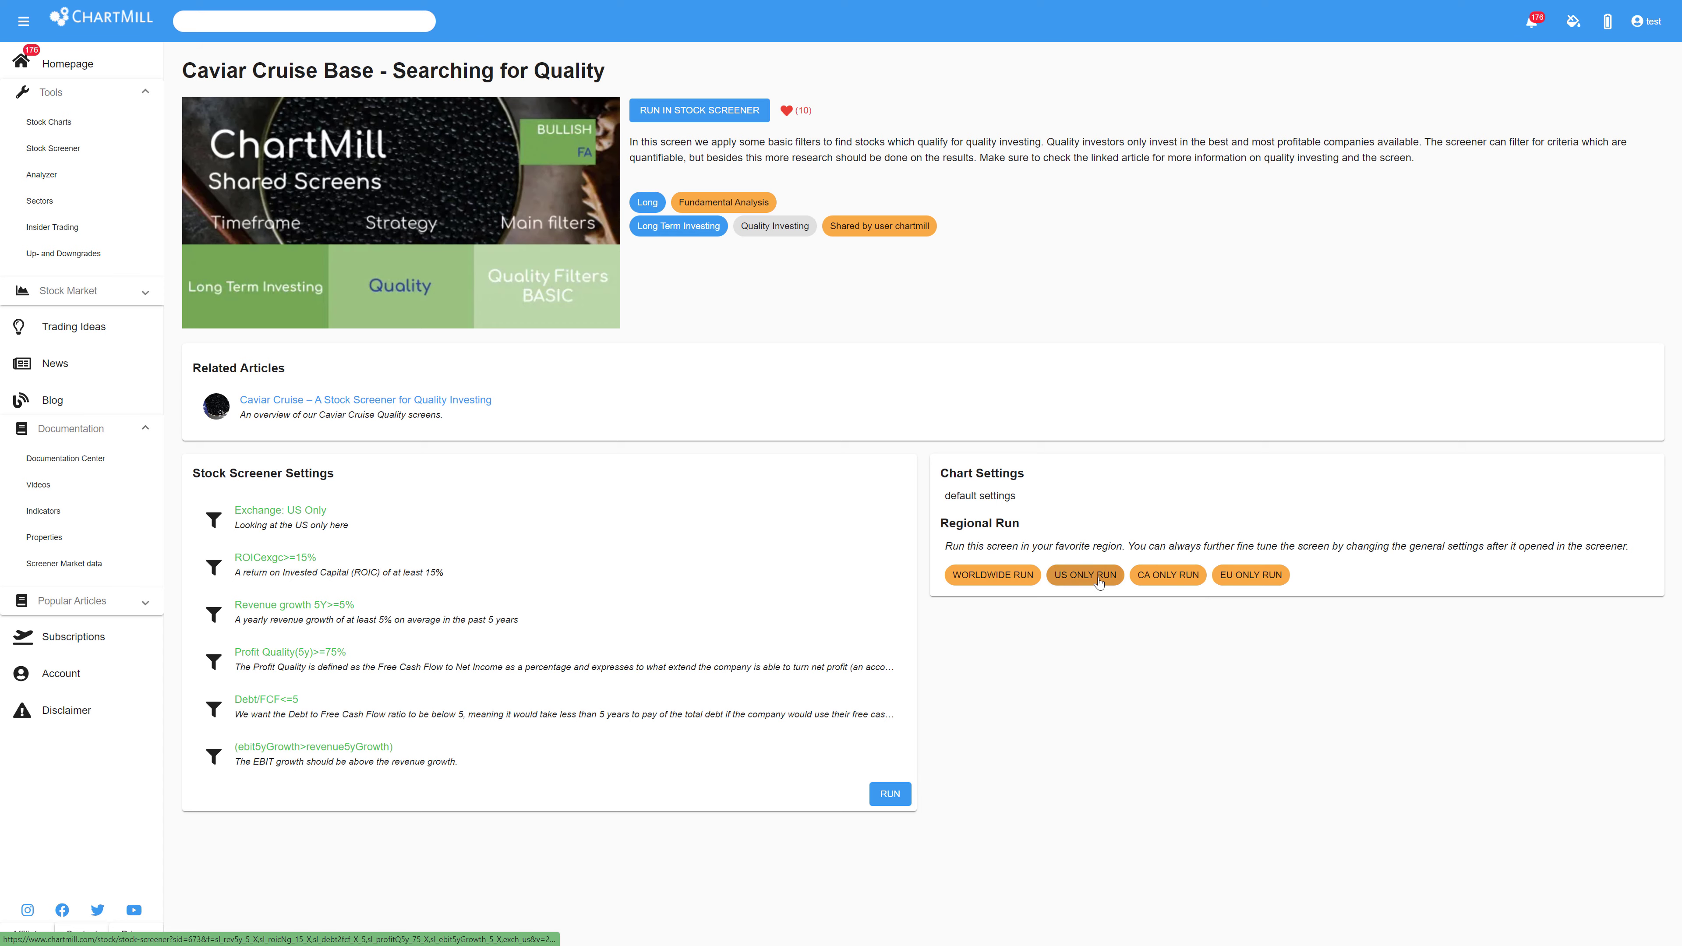
click(1084, 576)
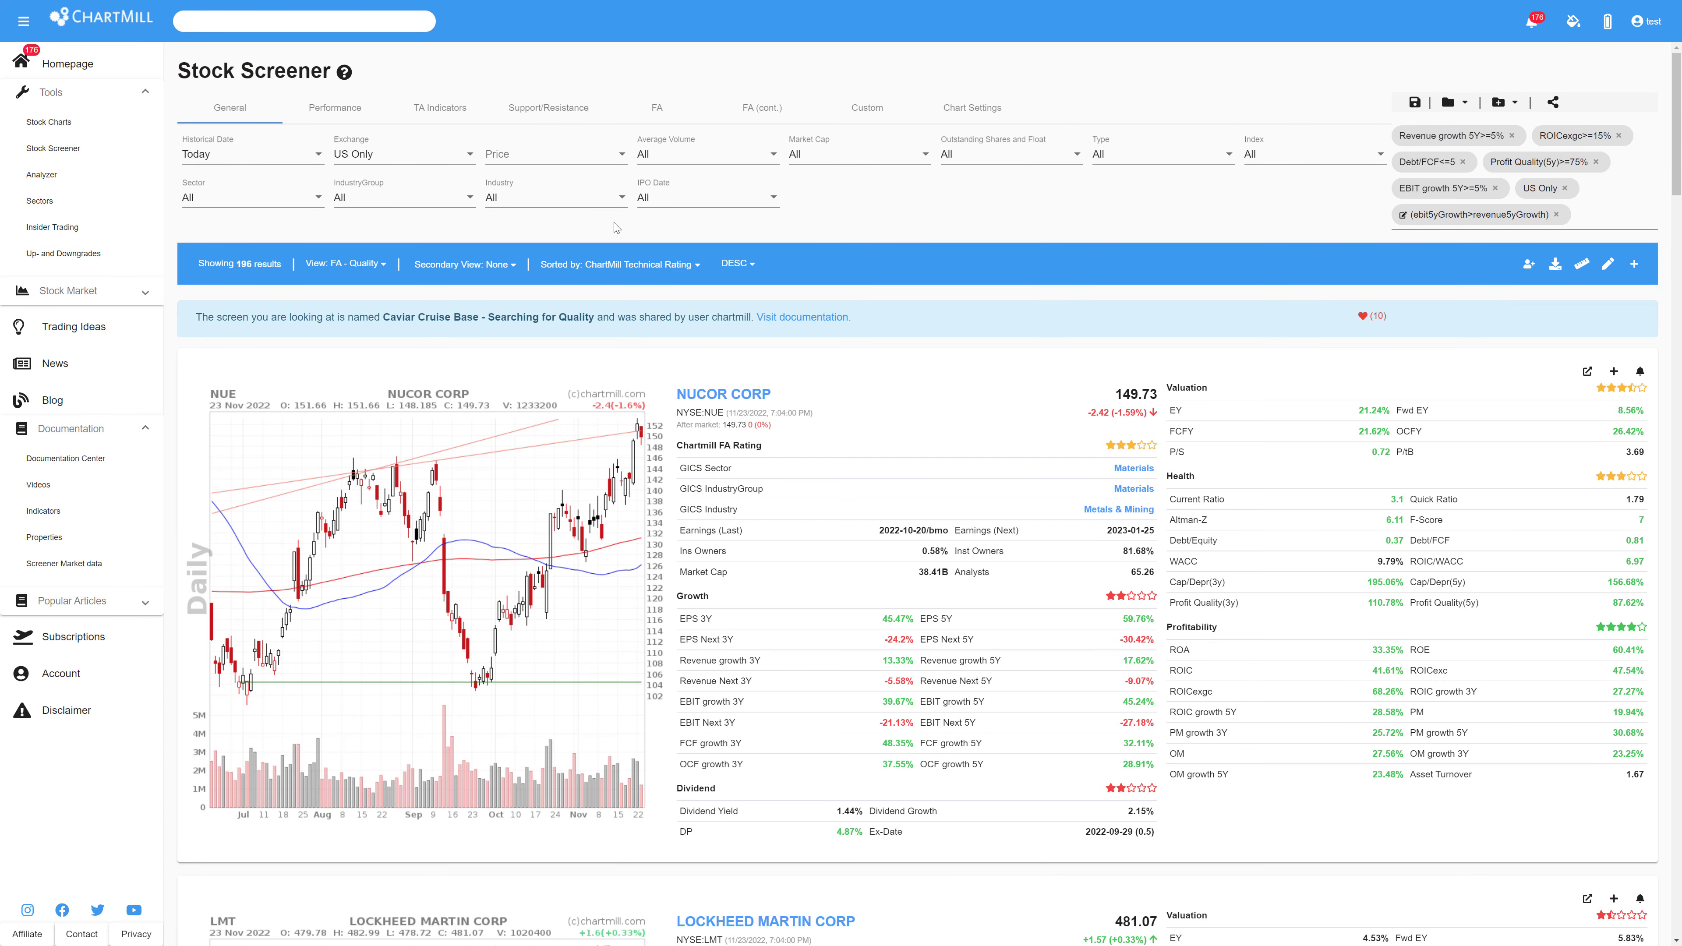